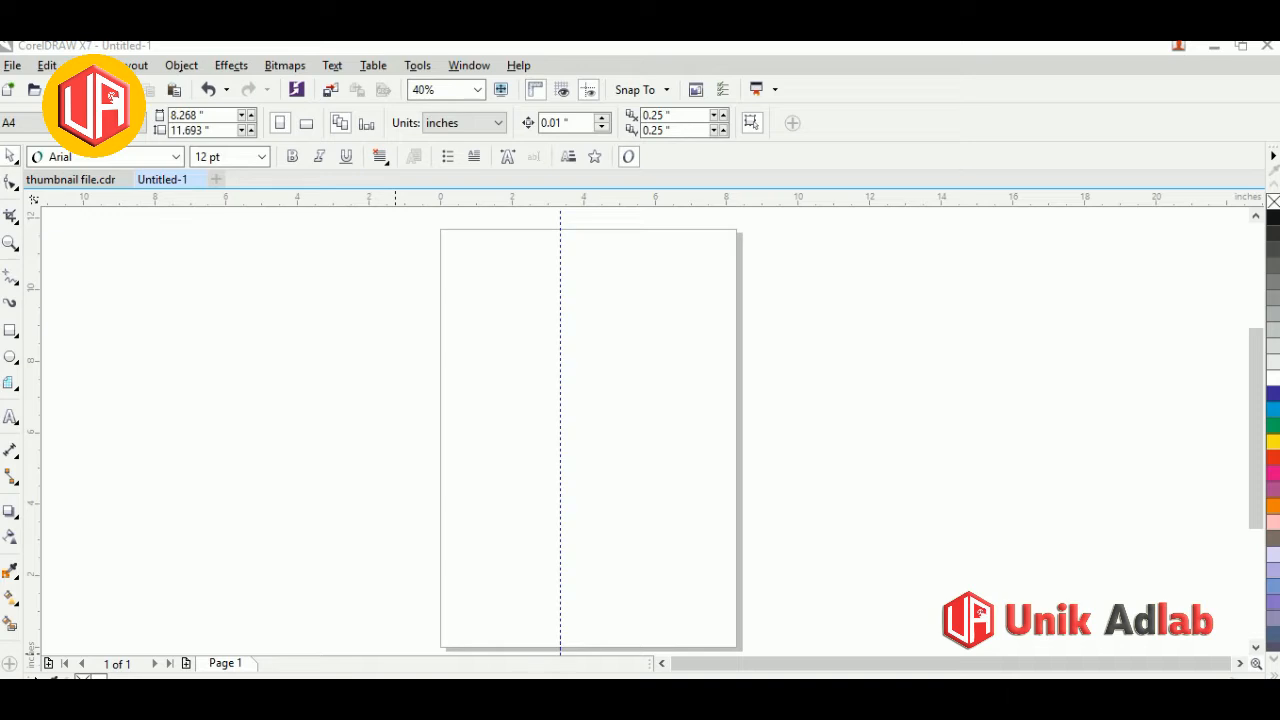
# Step: Import the kisspng PNG photo of the woman in the red sweater and place it on the page at its original size
pyautogui.click(9, 244)
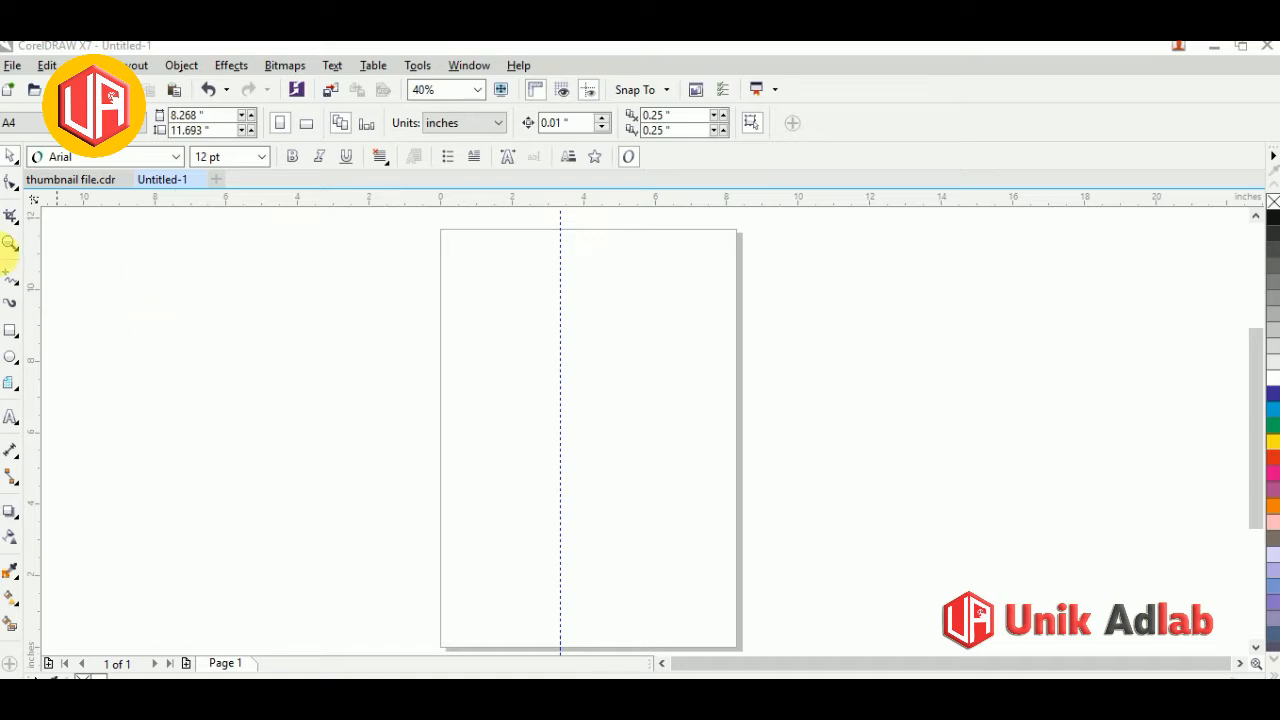
pyautogui.click(14, 67)
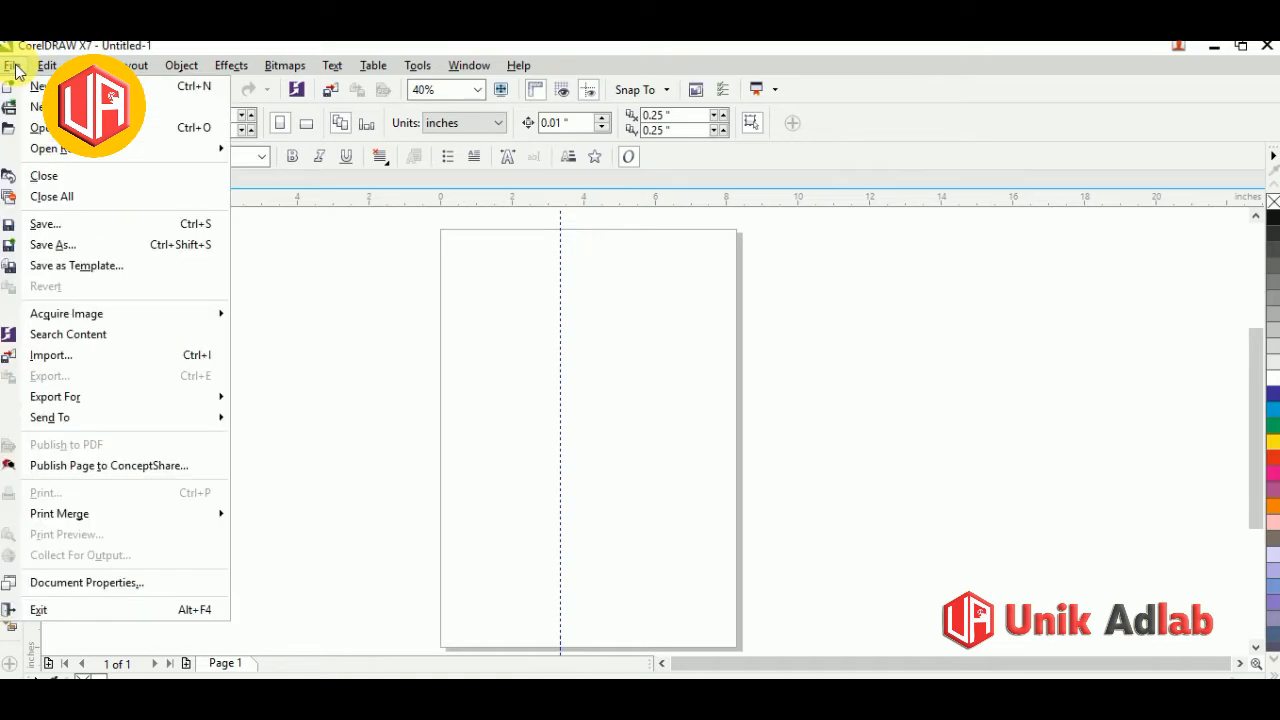
pyautogui.click(96, 360)
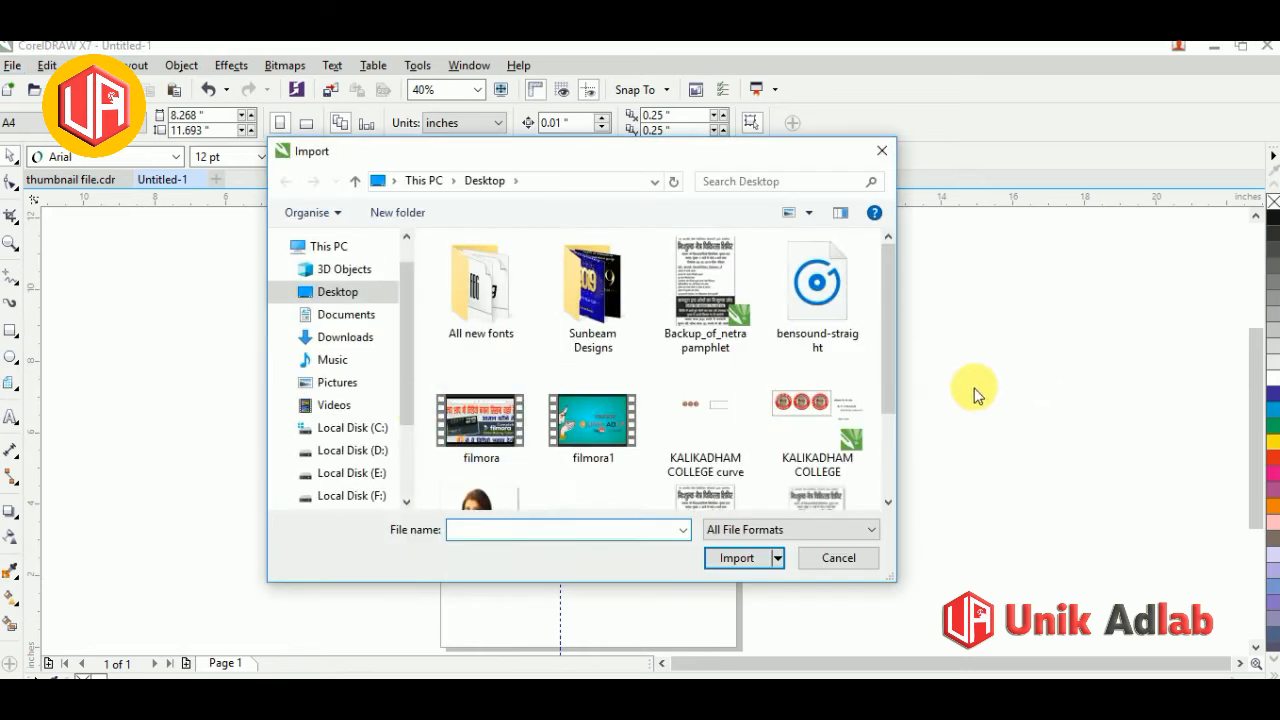
pyautogui.moveTo(888, 380); pyautogui.dragTo(888, 471)
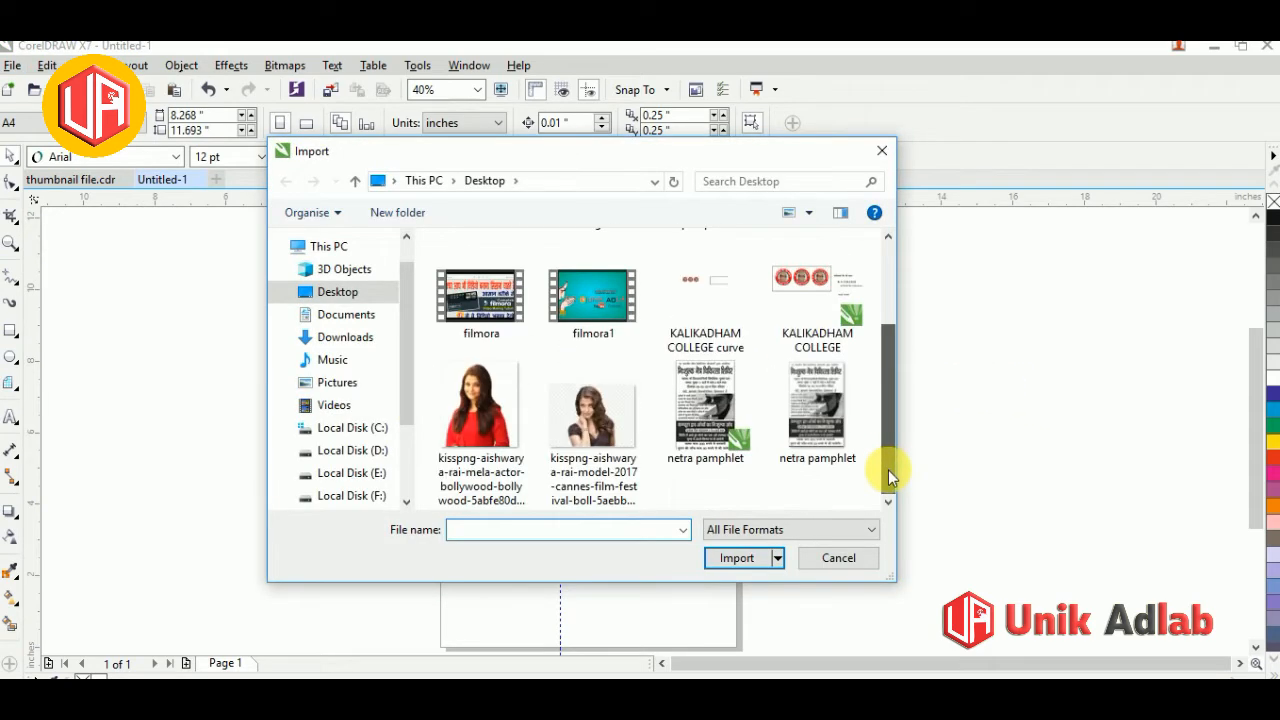
pyautogui.click(480, 425)
pyautogui.click(737, 580)
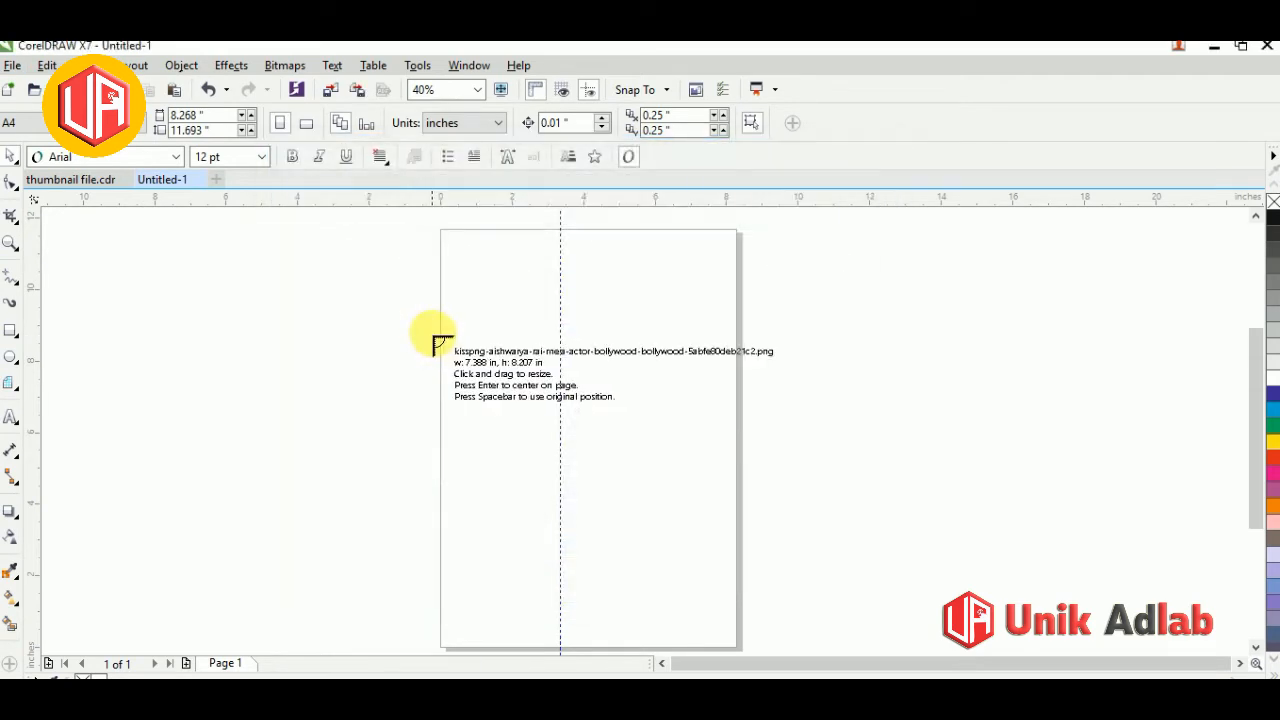
pyautogui.click(460, 286)
pyautogui.moveTo(627, 517); pyautogui.dragTo(610, 492)
pyautogui.click(900, 480)
# Step: Duplicate the photo to the empty area beside the page, level with the original
pyautogui.click(605, 487)
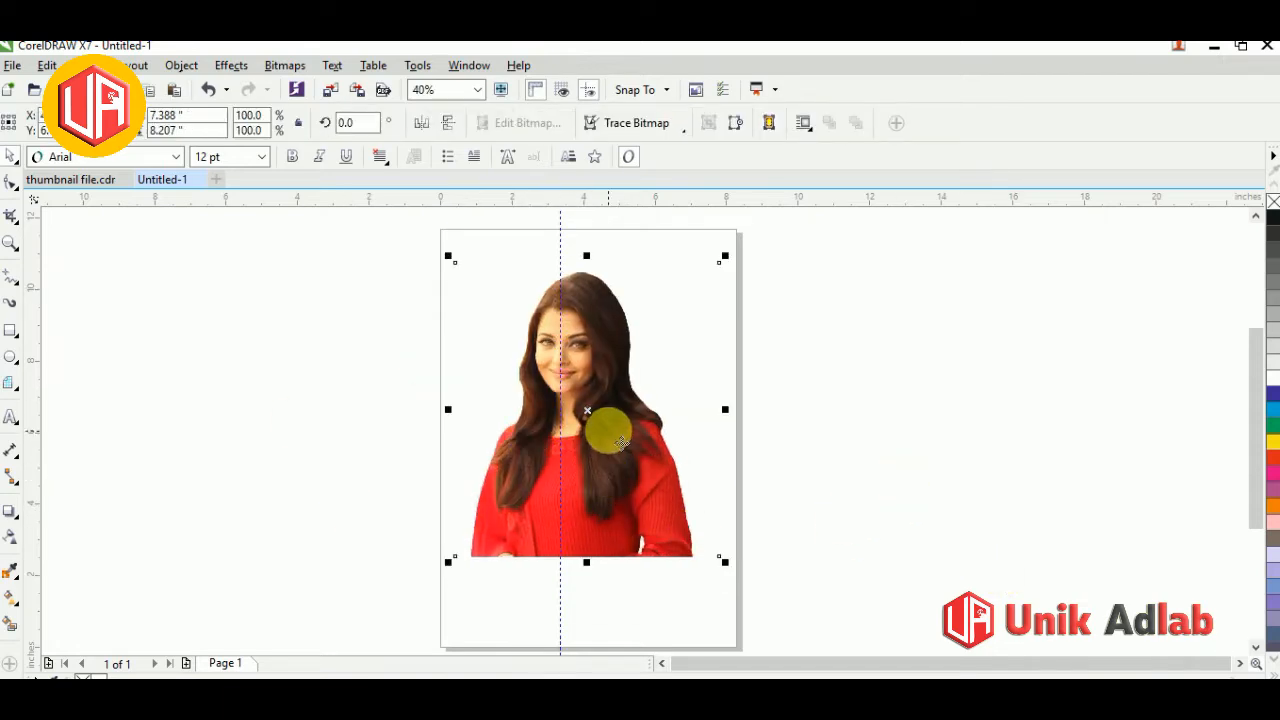
pyautogui.moveTo(586, 437); pyautogui.dragTo(929, 440)
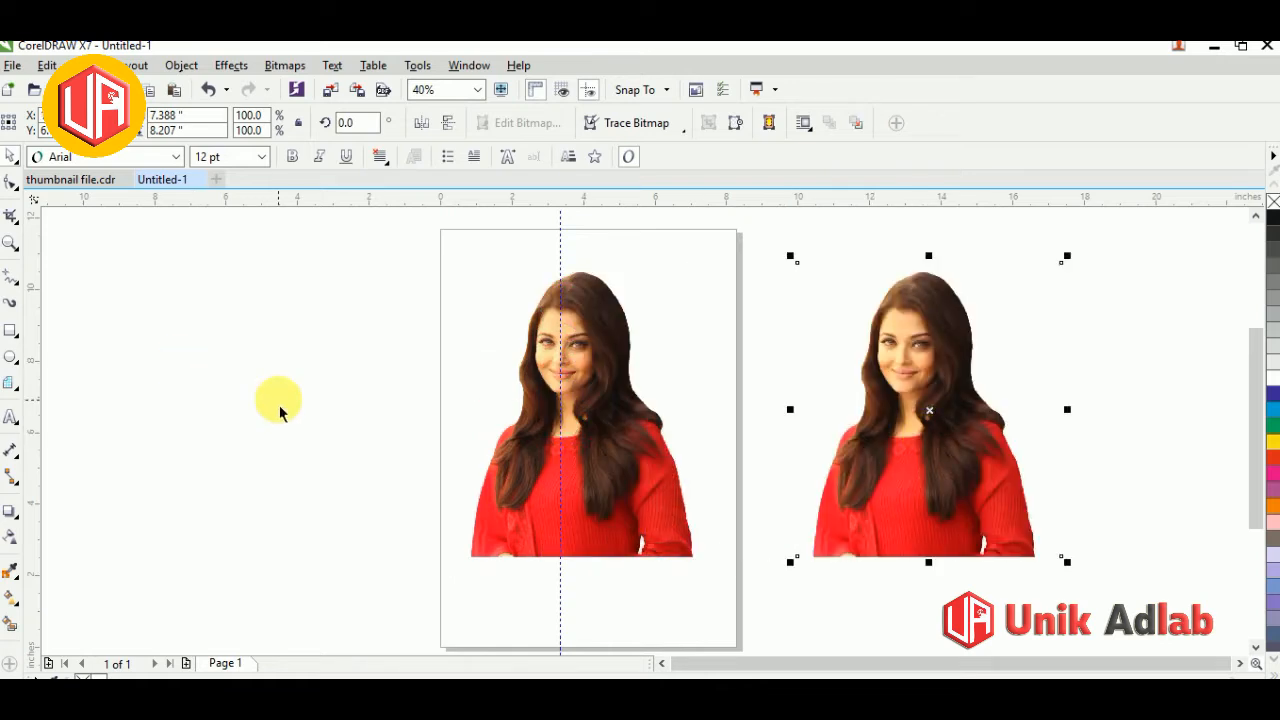
pyautogui.click(280, 412)
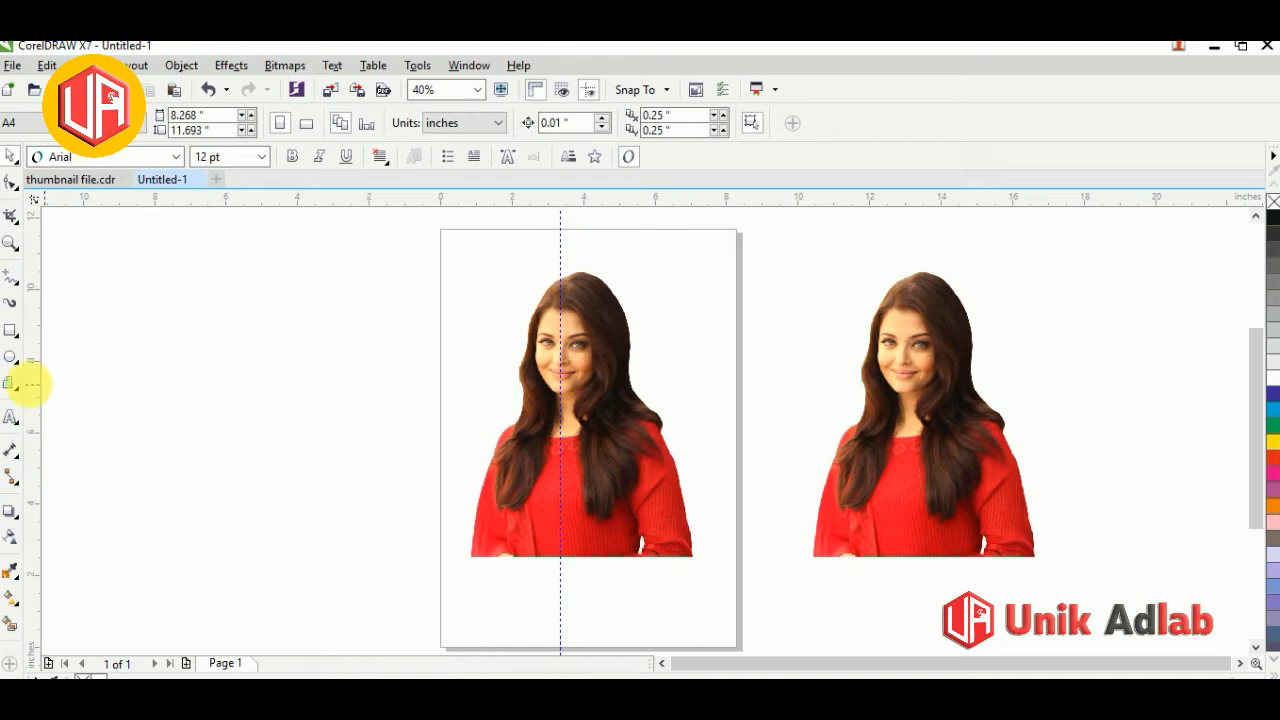
# Step: Draw a graph paper grid of 30 columns by 50 rows, about 9.8 by 9.3 inches, beside the photo on the page
pyautogui.click(11, 388)
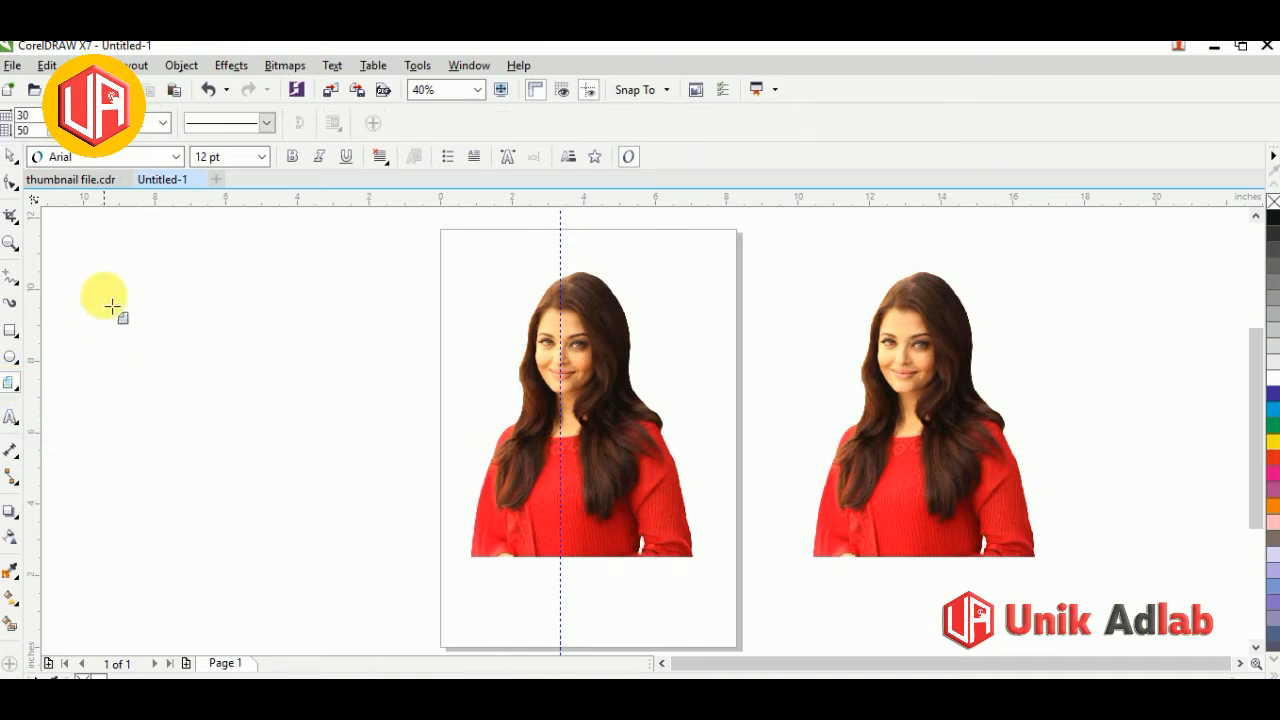
pyautogui.moveTo(112, 242); pyautogui.dragTo(470, 582)
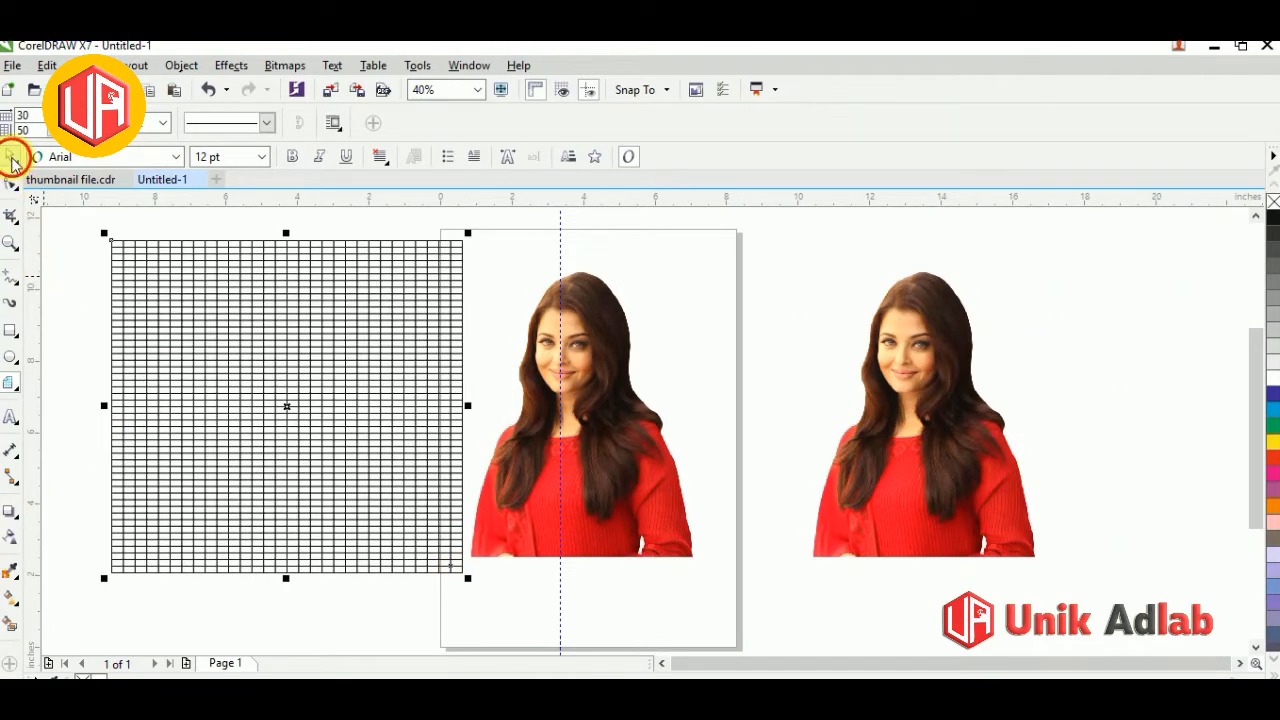
pyautogui.click(13, 163)
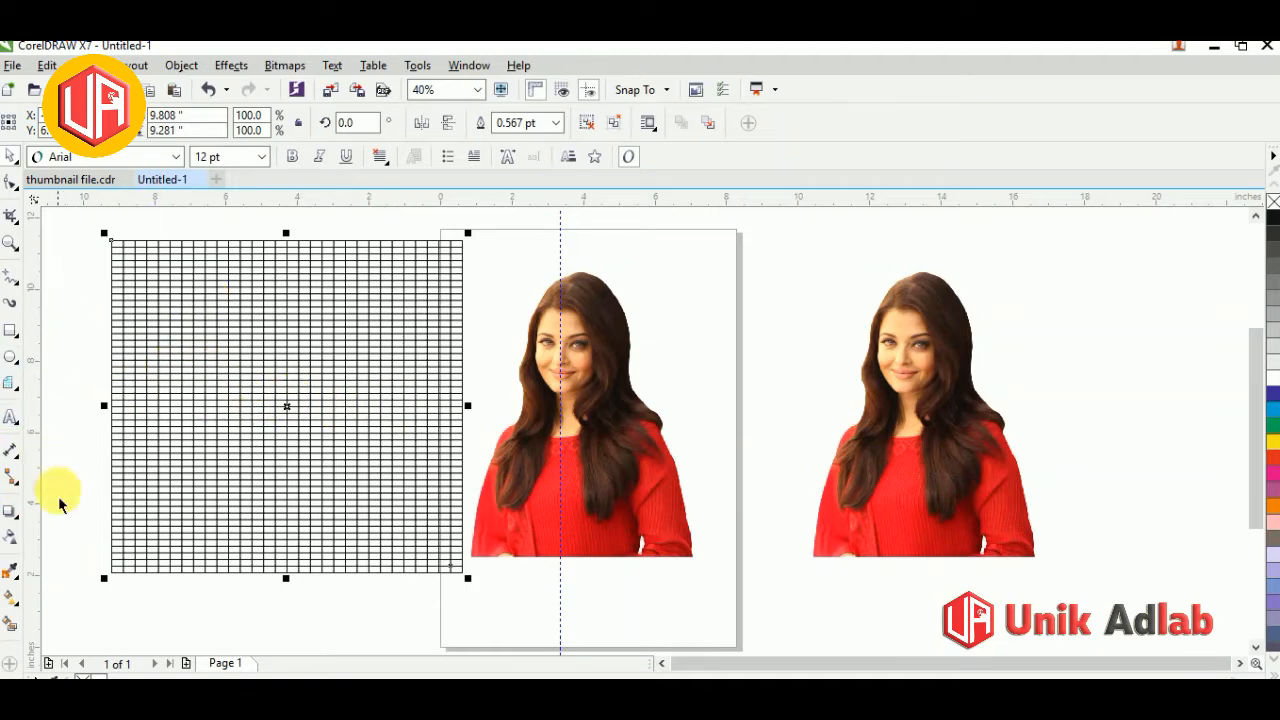
pyautogui.click(12, 385)
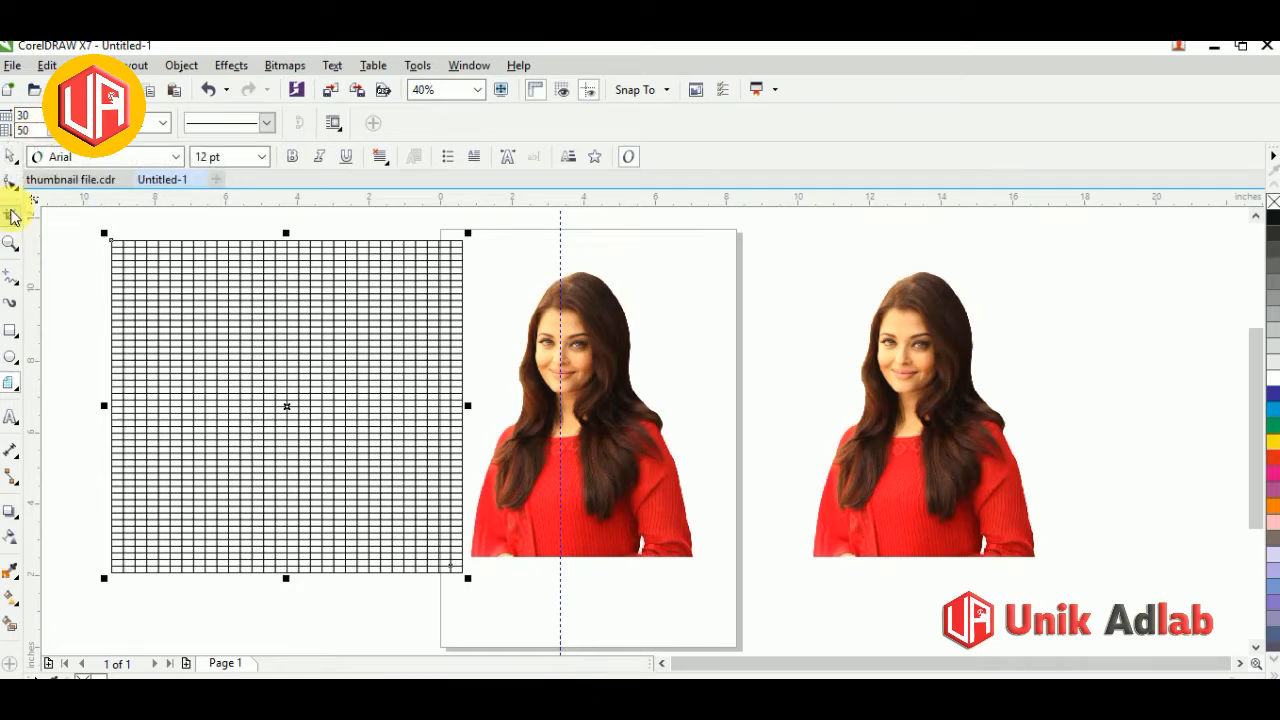
pyautogui.click(13, 162)
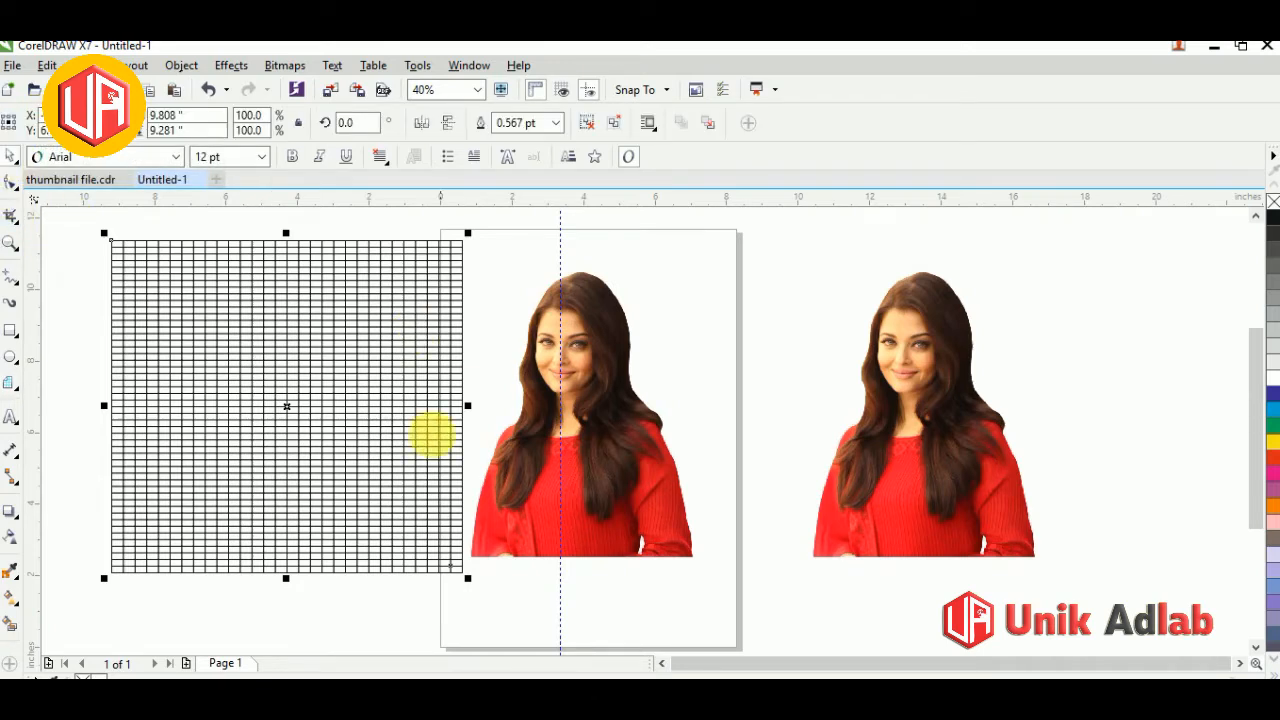
# Step: PowerClip the photo on the page inside the graph paper grid
pyautogui.click(596, 470)
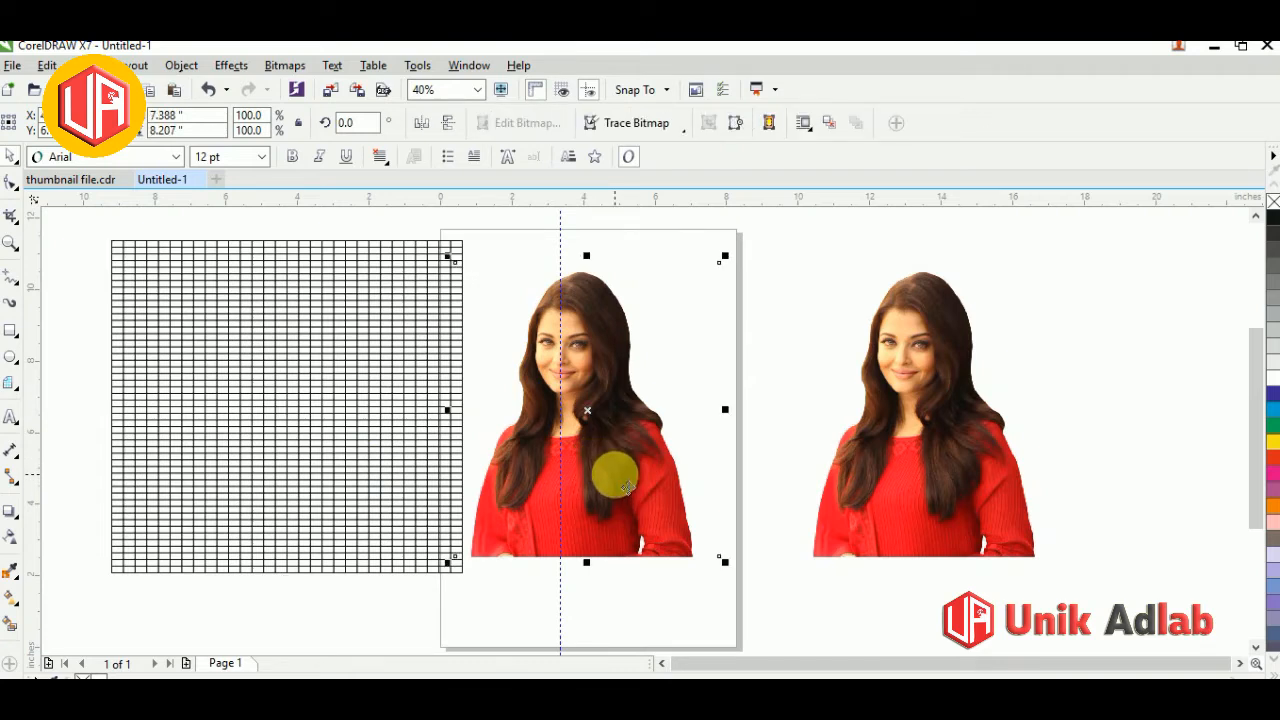
pyautogui.rightClick(618, 480)
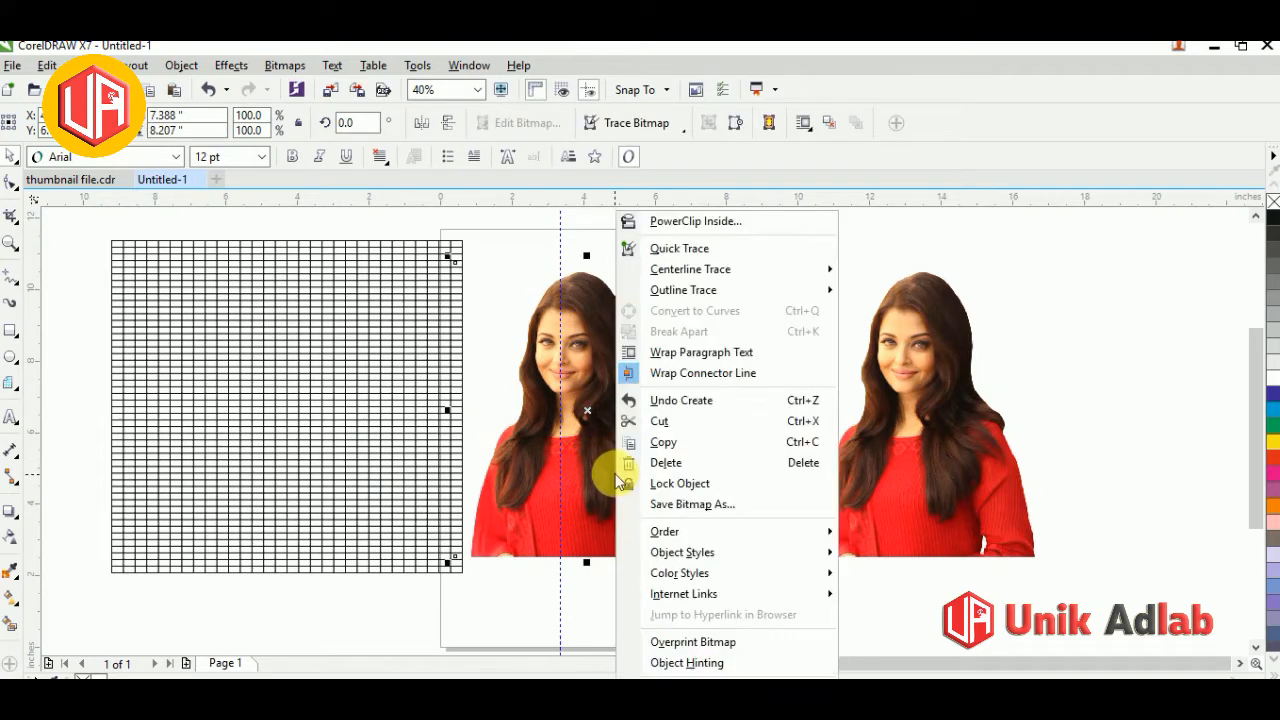
pyautogui.click(673, 224)
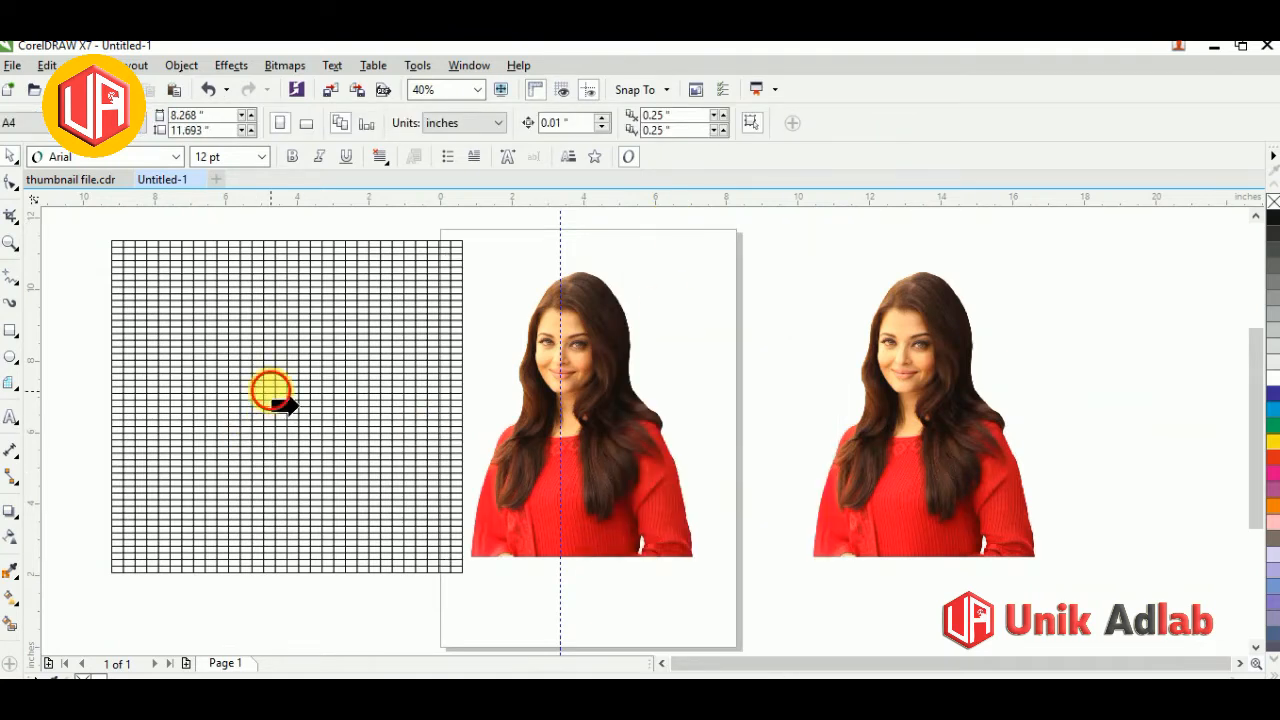
pyautogui.click(275, 398)
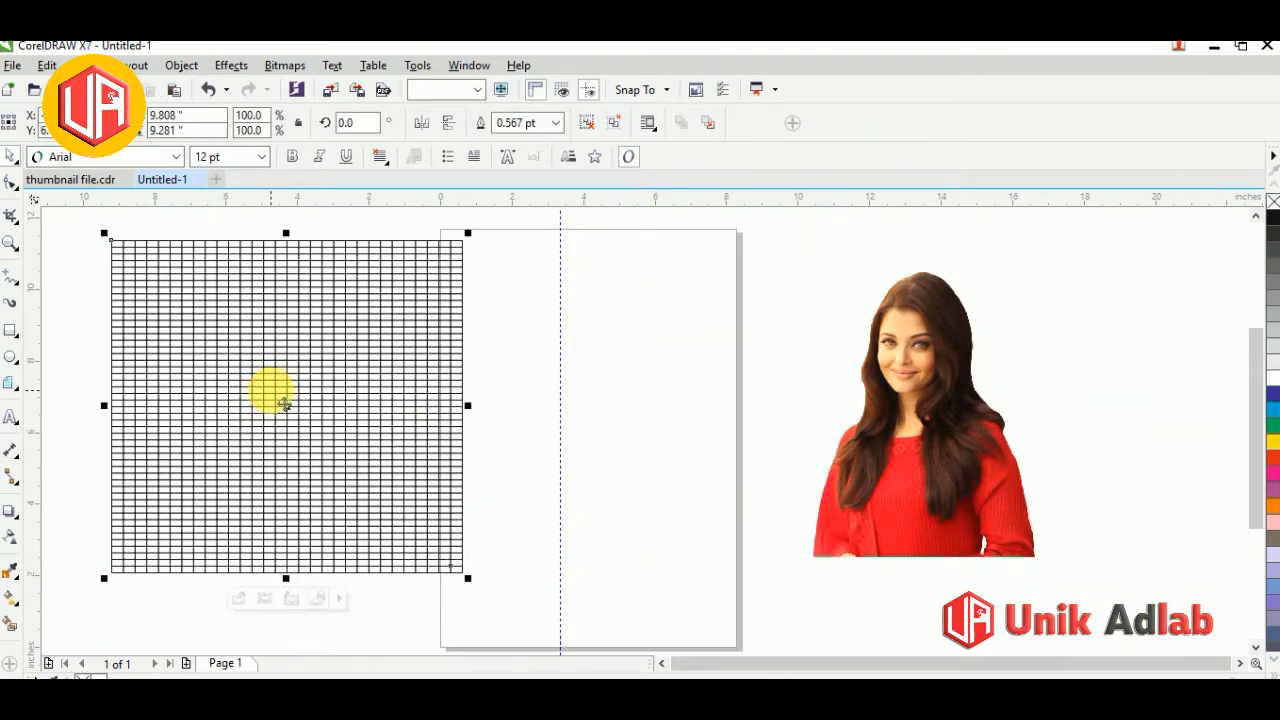
# Step: Edit the grid's PowerClip contents and move the photo so the whole figure sits centred within the grid
pyautogui.click(239, 599)
pyautogui.click(600, 522)
pyautogui.moveTo(612, 518); pyautogui.dragTo(297, 500)
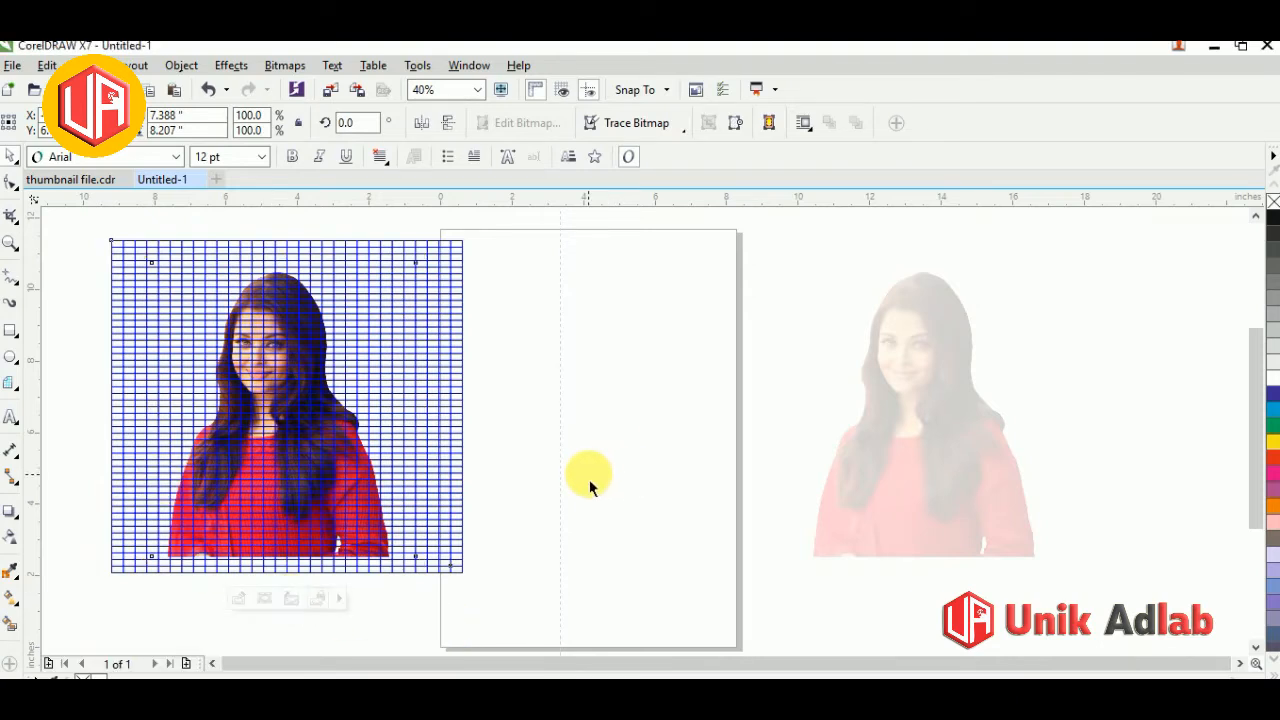
pyautogui.click(528, 470)
# Step: Set the outline width of the photo-filled grid to None
pyautogui.moveTo(92, 226); pyautogui.dragTo(524, 612)
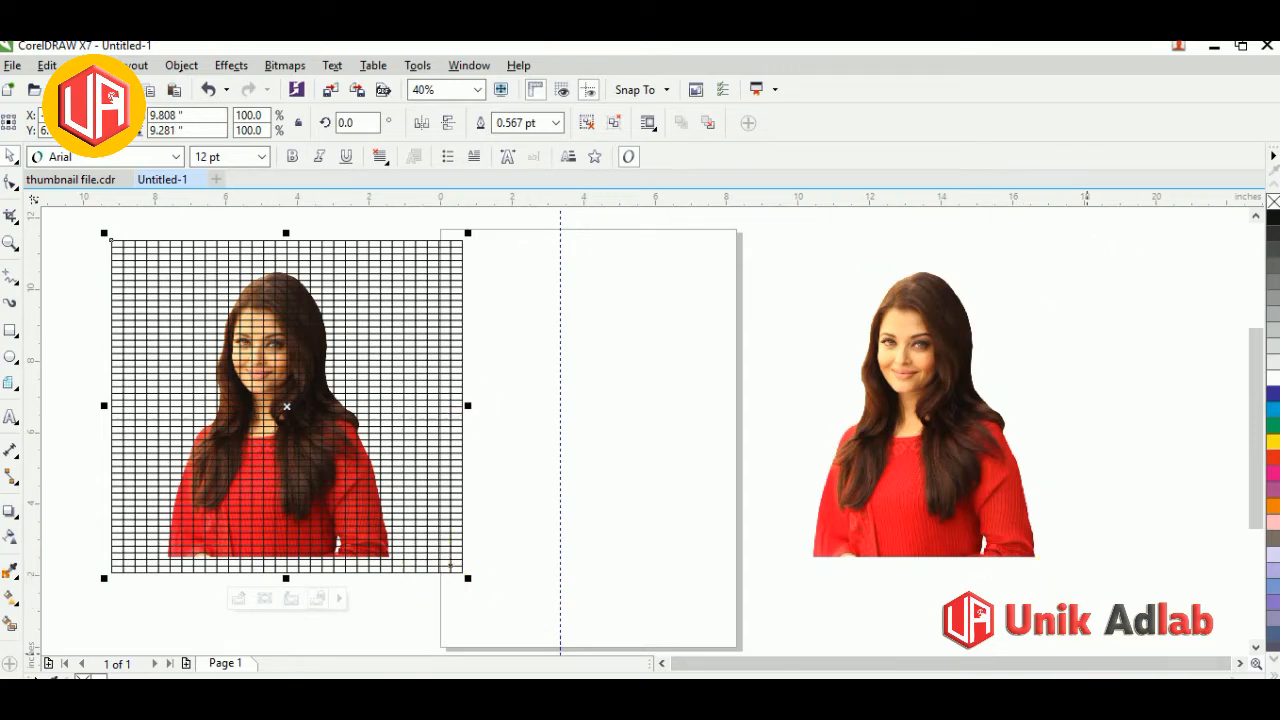
pyautogui.press('F12')
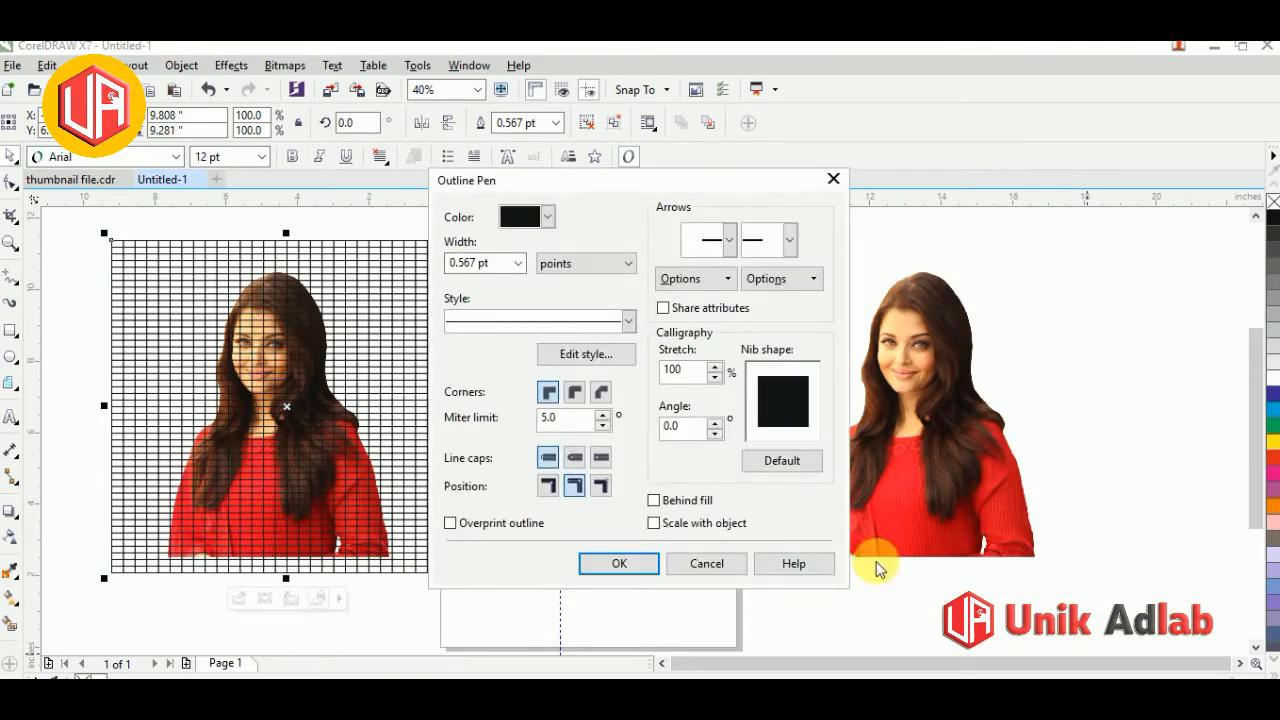
pyautogui.click(519, 263)
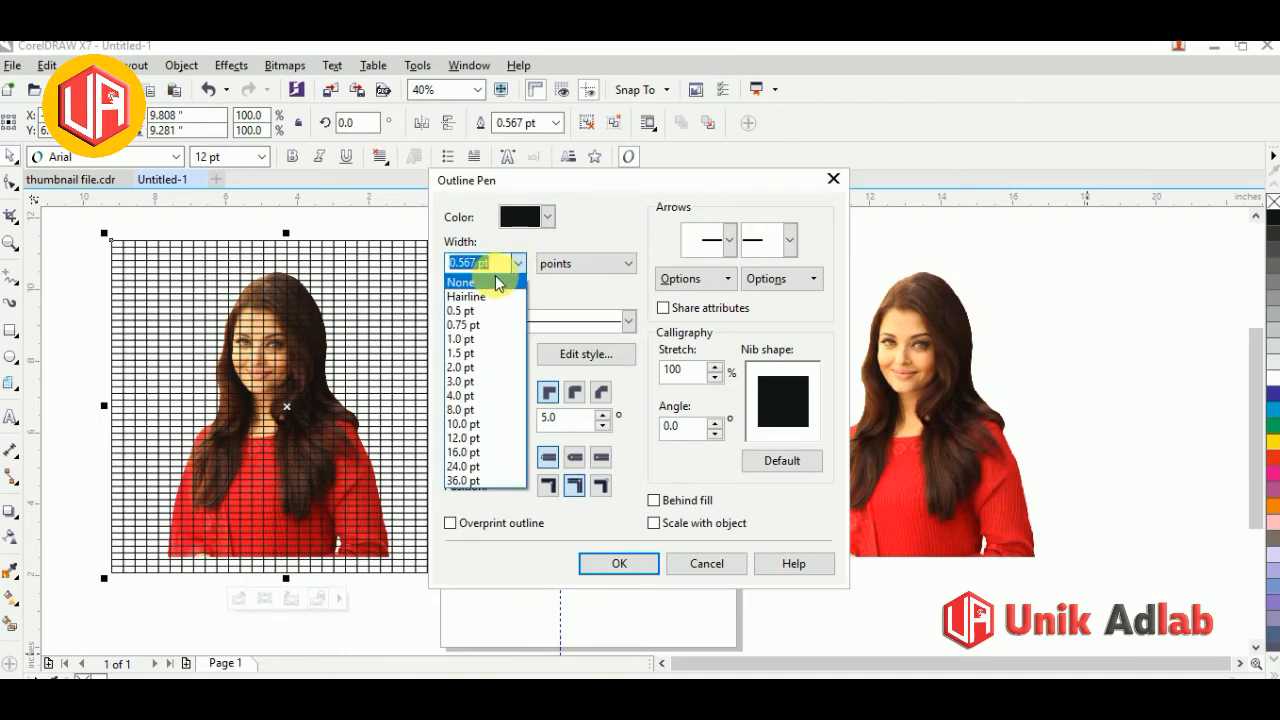
pyautogui.click(495, 275)
pyautogui.click(612, 563)
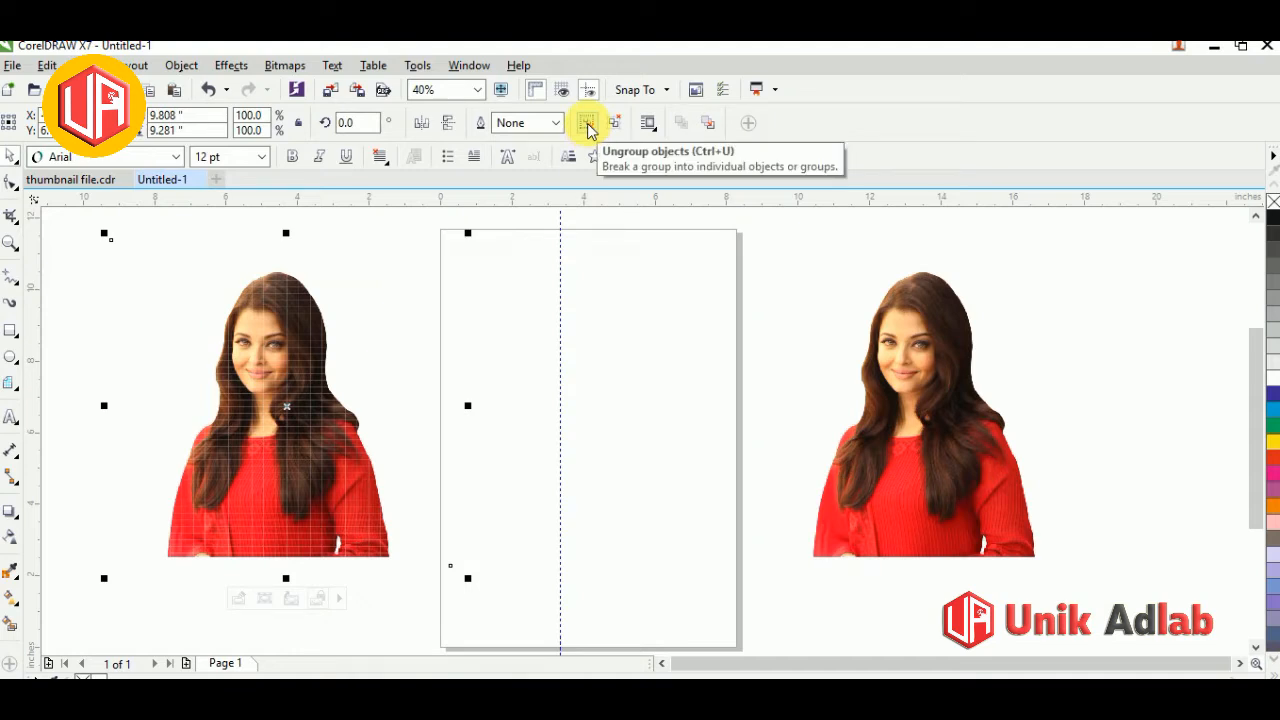
# Step: Ungroup the grid into individual tiles and move all of them together onto the page
pyautogui.click(588, 128)
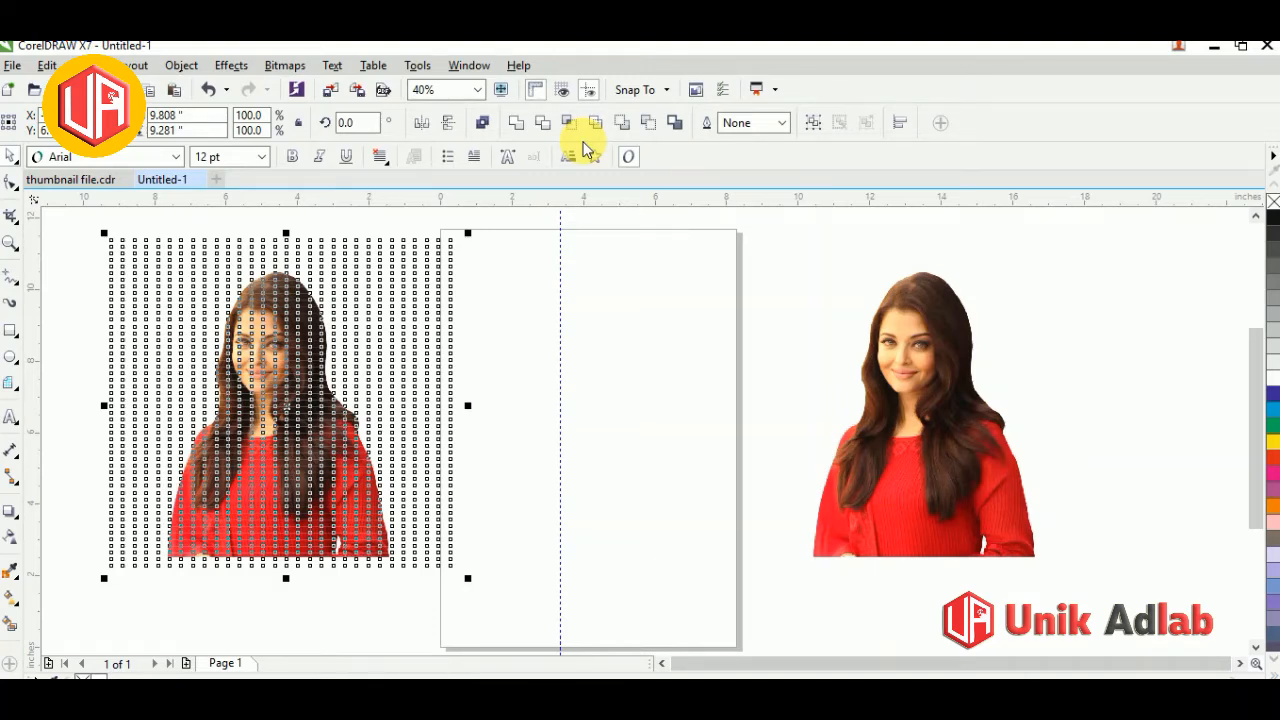
pyautogui.click(592, 430)
pyautogui.moveTo(57, 230); pyautogui.dragTo(580, 594)
pyautogui.moveTo(268, 392); pyautogui.dragTo(551, 403)
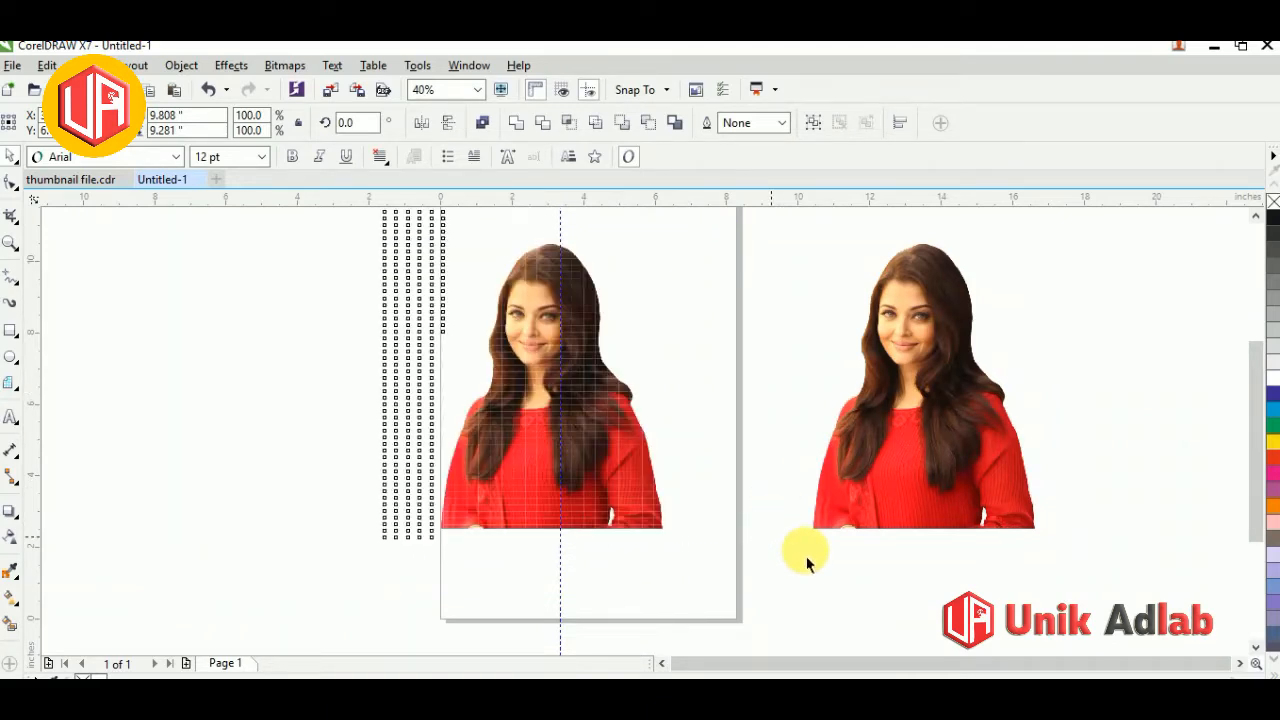
pyautogui.click(315, 465)
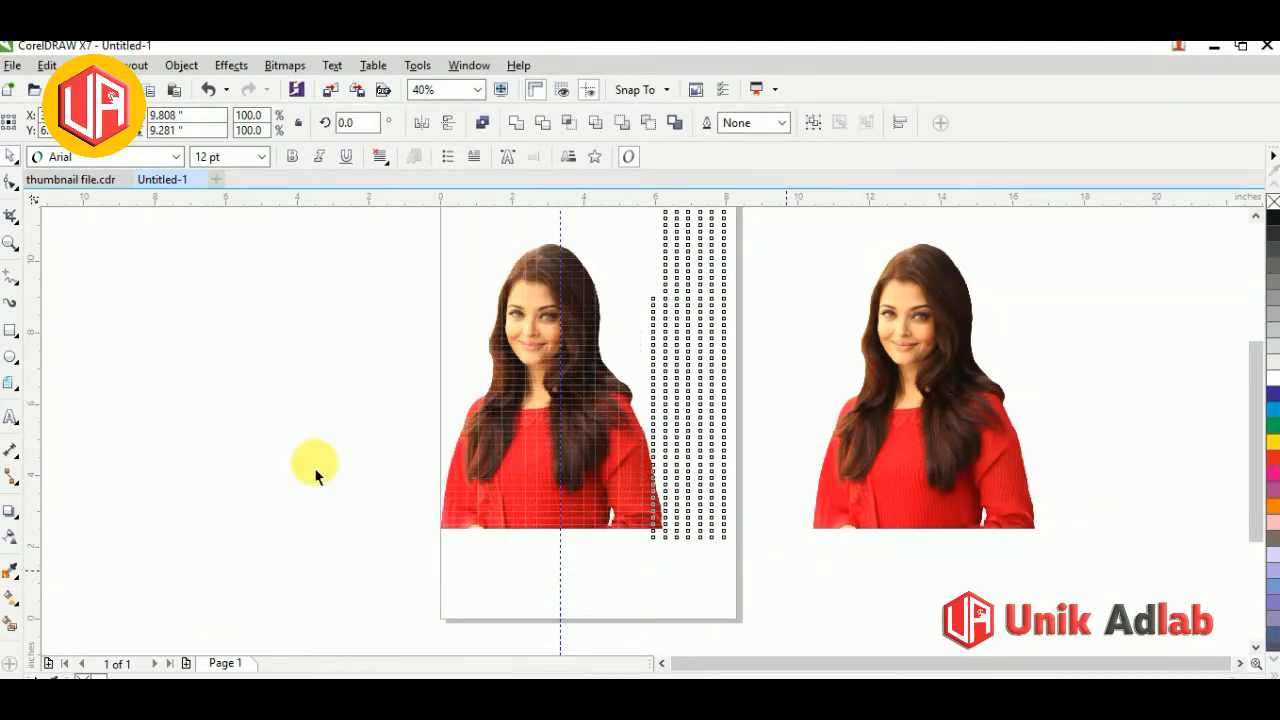
# Step: Move individual tiles outwards from the figure's left edge, scattering them from the lower sleeve up to the top of the hair
pyautogui.moveTo(449, 522); pyautogui.dragTo(367, 521)
pyautogui.click(446, 508)
pyautogui.moveTo(446, 508); pyautogui.dragTo(402, 494)
pyautogui.moveTo(483, 481); pyautogui.dragTo(433, 406)
pyautogui.moveTo(490, 391); pyautogui.dragTo(504, 261)
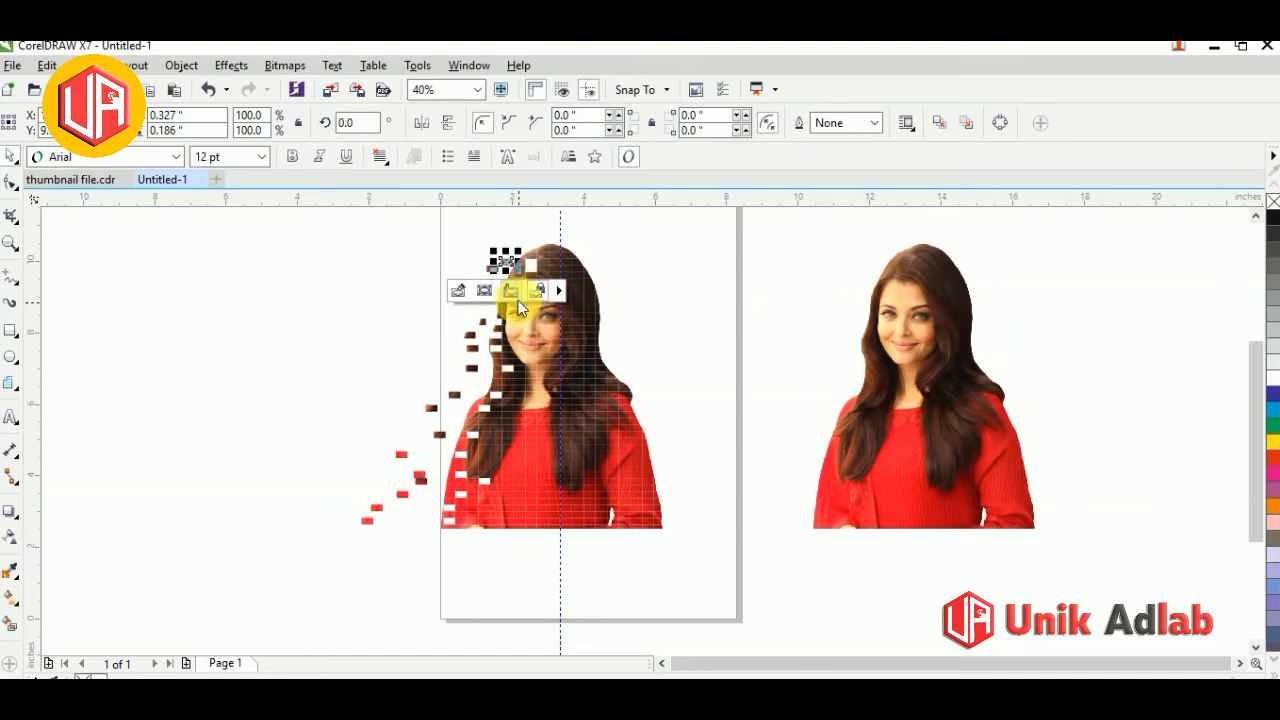
pyautogui.click(511, 374)
pyautogui.moveTo(511, 374); pyautogui.dragTo(480, 395)
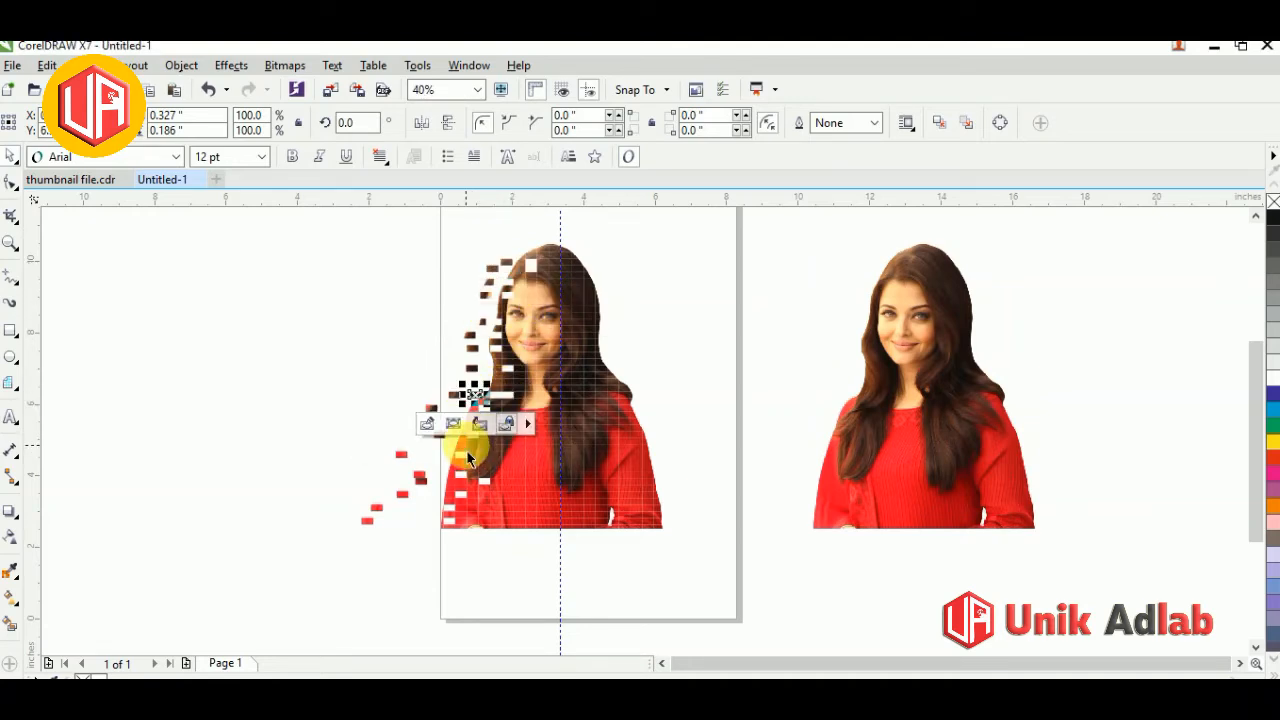
# Step: Scatter more tiles from the red sleeve and the lower hair into the empty space on the figure's left side
pyautogui.moveTo(471, 449); pyautogui.dragTo(446, 449)
pyautogui.moveTo(475, 502); pyautogui.dragTo(438, 467)
pyautogui.click(450, 488)
pyautogui.moveTo(455, 517); pyautogui.dragTo(389, 519)
pyautogui.moveTo(491, 517); pyautogui.dragTo(417, 490)
pyautogui.moveTo(491, 466); pyautogui.dragTo(384, 487)
pyautogui.moveTo(486, 455); pyautogui.dragTo(420, 435)
pyautogui.click(483, 421)
pyautogui.moveTo(496, 454); pyautogui.dragTo(399, 450)
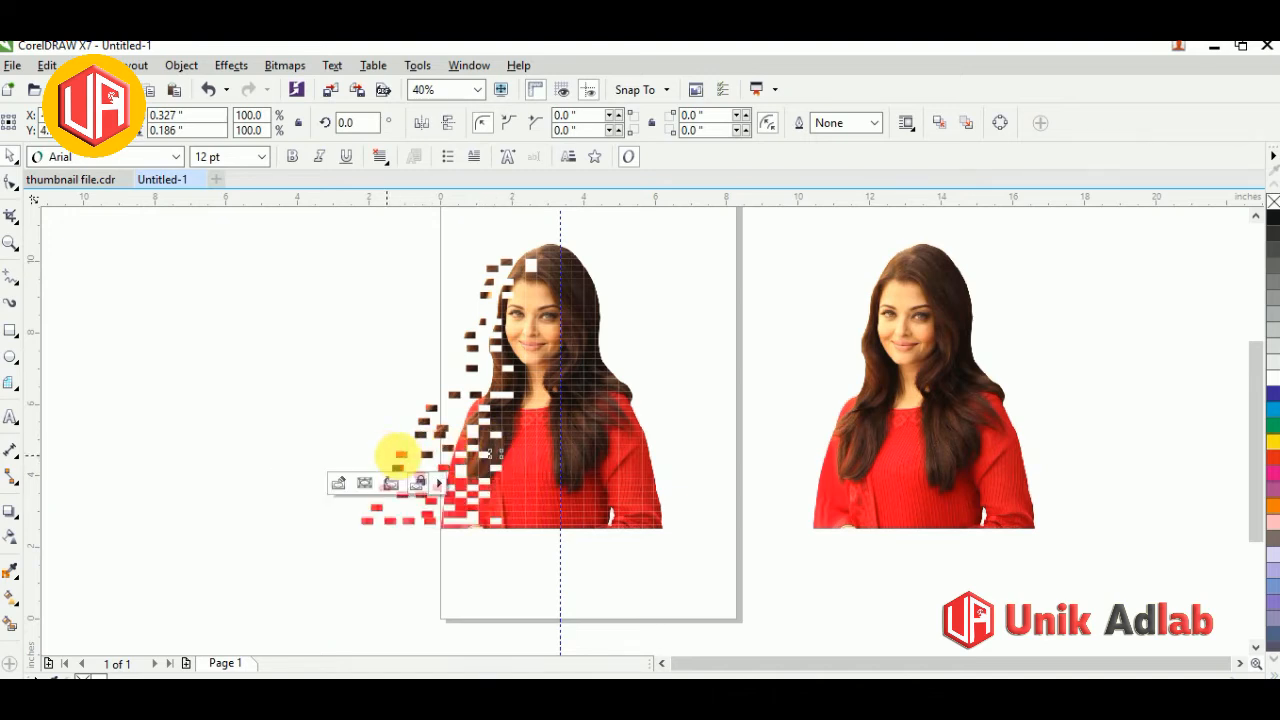
pyautogui.moveTo(474, 471); pyautogui.dragTo(398, 484)
pyautogui.click(438, 503)
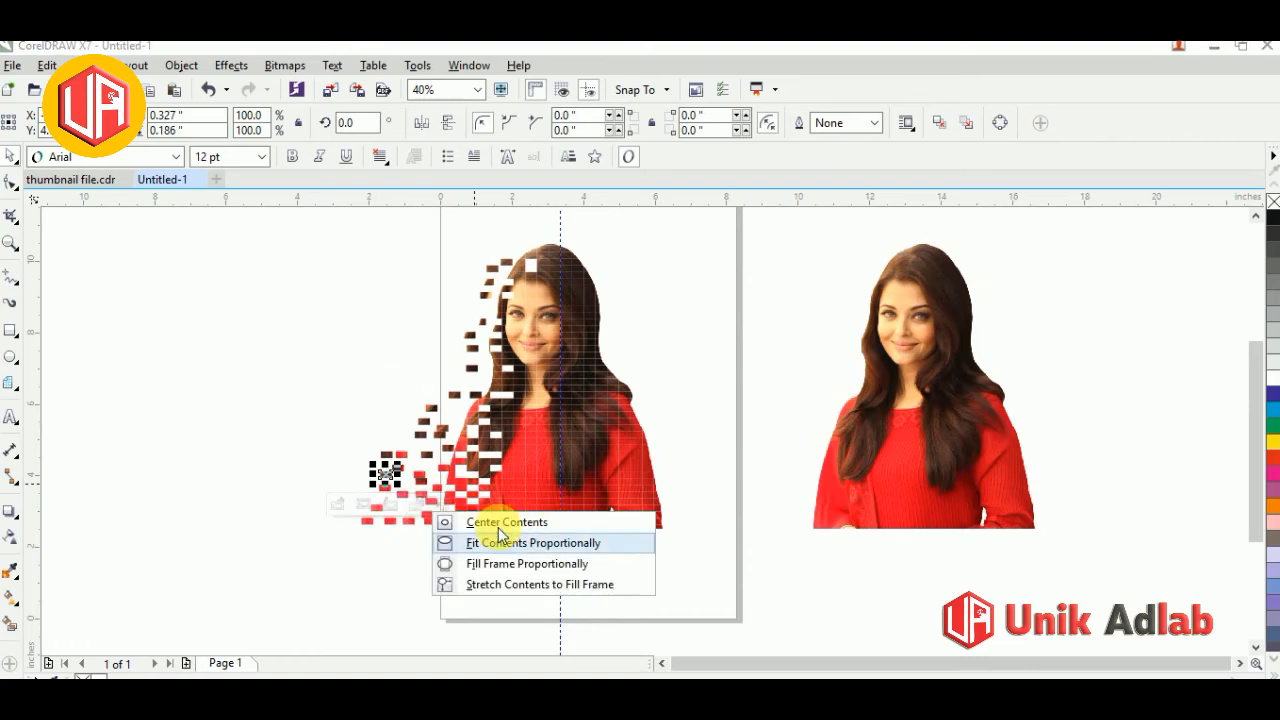
pyautogui.click(502, 388)
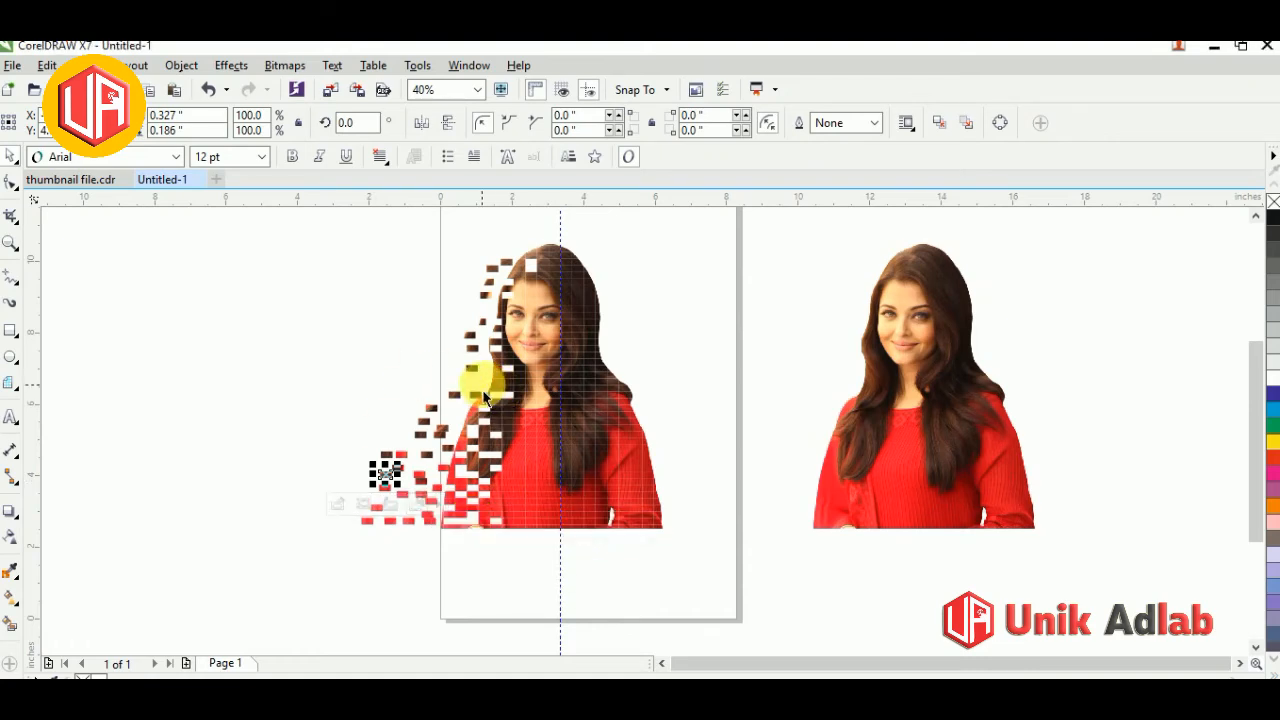
# Step: Shift three more tiles outwards near the hair and shoulder, rotating two of them, the hair tile by about 38°
pyautogui.moveTo(494, 380)
pyautogui.mouseDown()
pyautogui.moveTo(456, 382)
pyautogui.moveTo(494, 364)
pyautogui.mouseUp()
pyautogui.click(485, 373)
pyautogui.moveTo(487, 362); pyautogui.dragTo(486, 362)
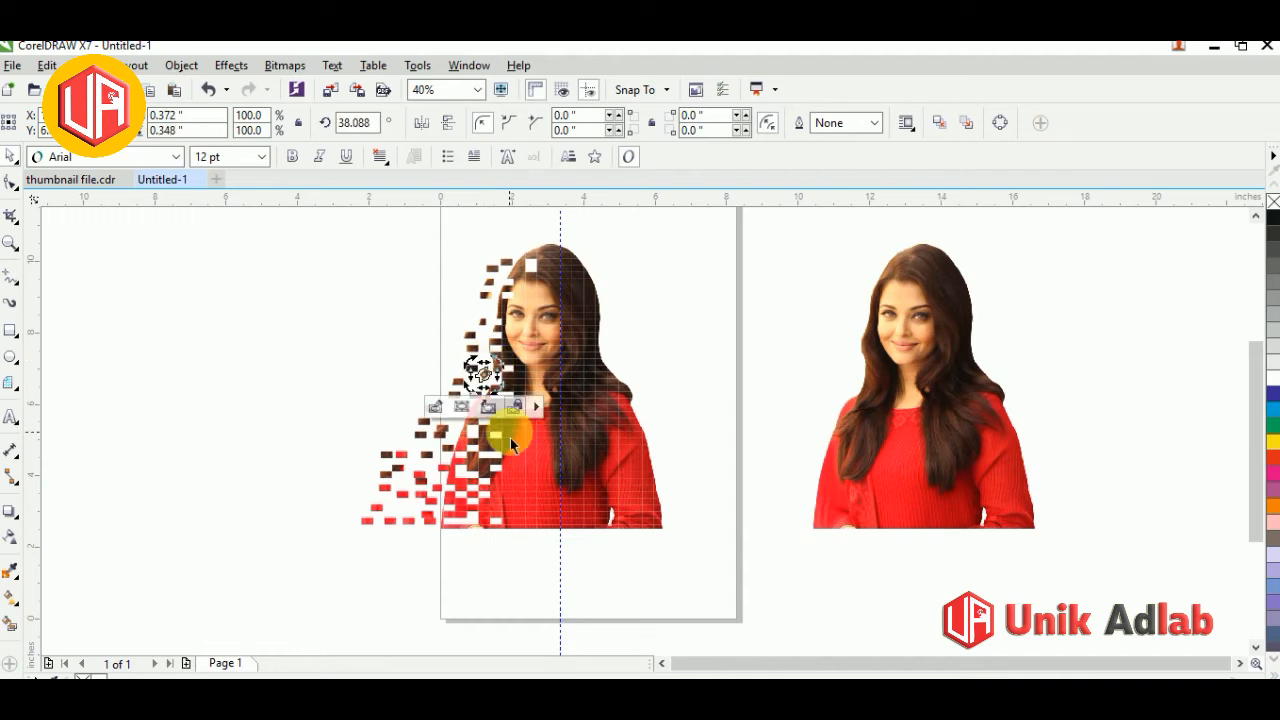
pyautogui.moveTo(507, 427); pyautogui.dragTo(463, 396)
pyautogui.click(457, 412)
pyautogui.moveTo(519, 435); pyautogui.dragTo(499, 435)
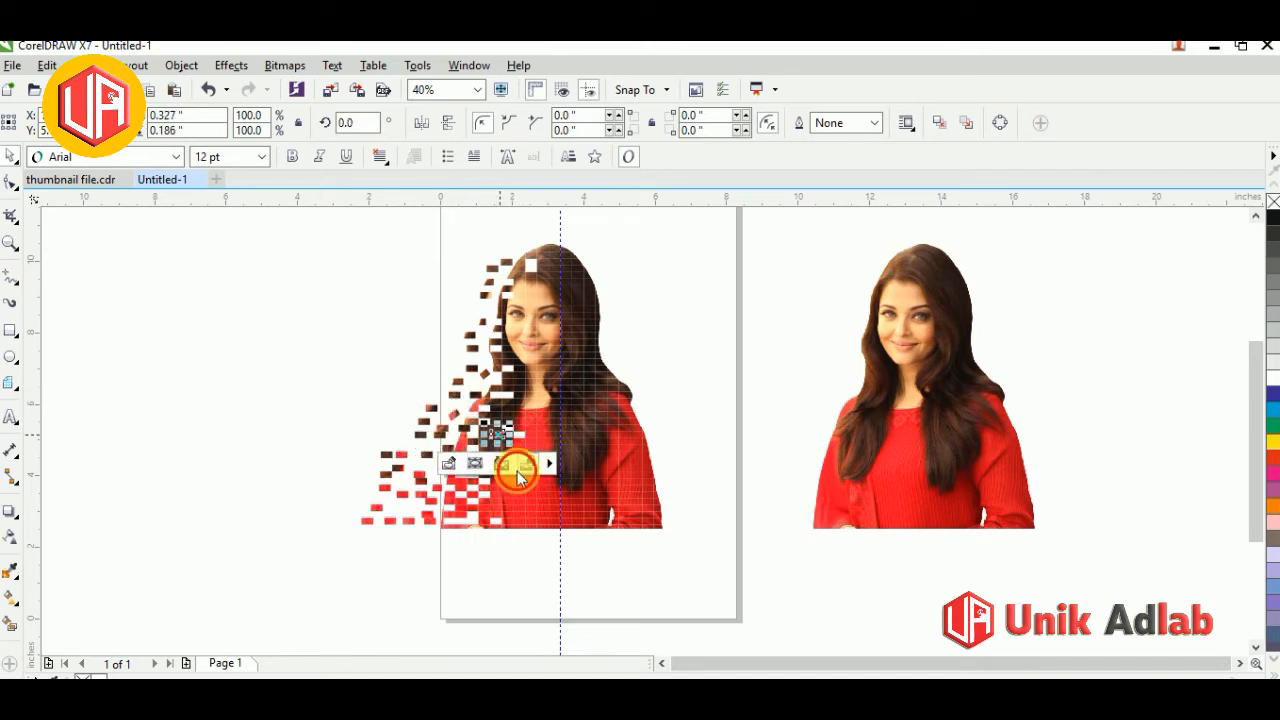
pyautogui.click(513, 489)
pyautogui.click(518, 512)
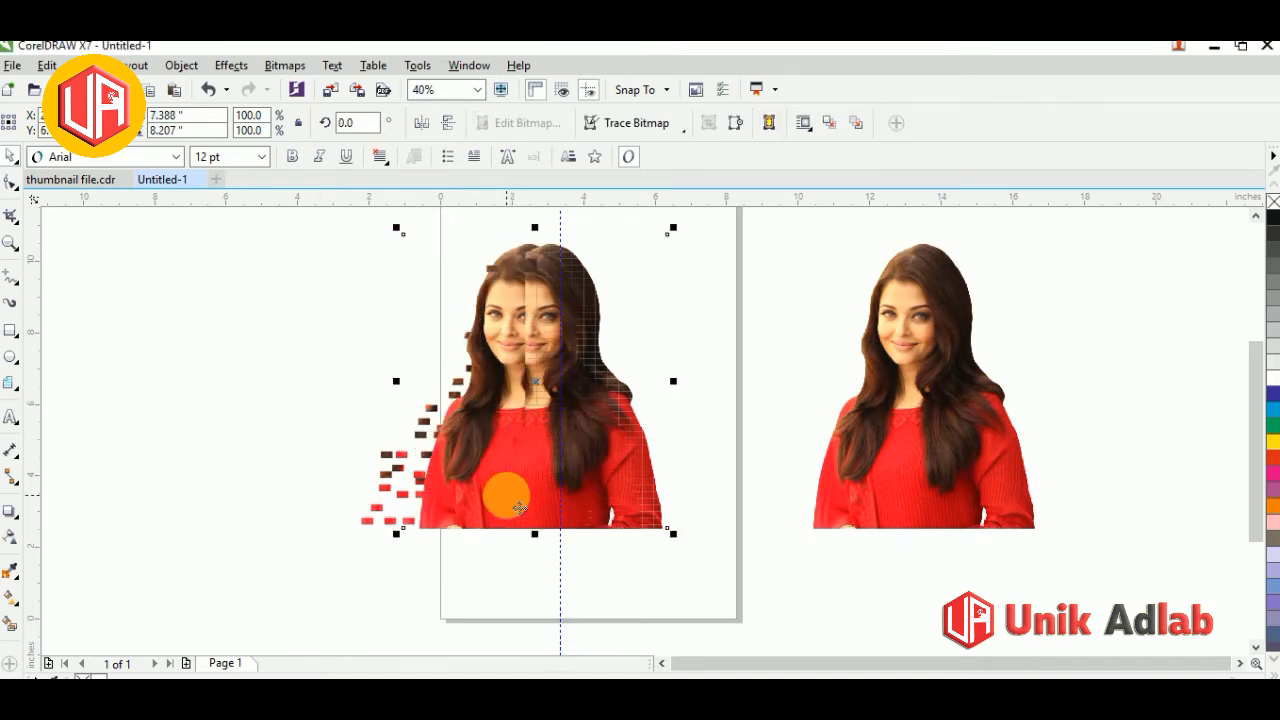
pyautogui.hotkey('ctrl', 'z')
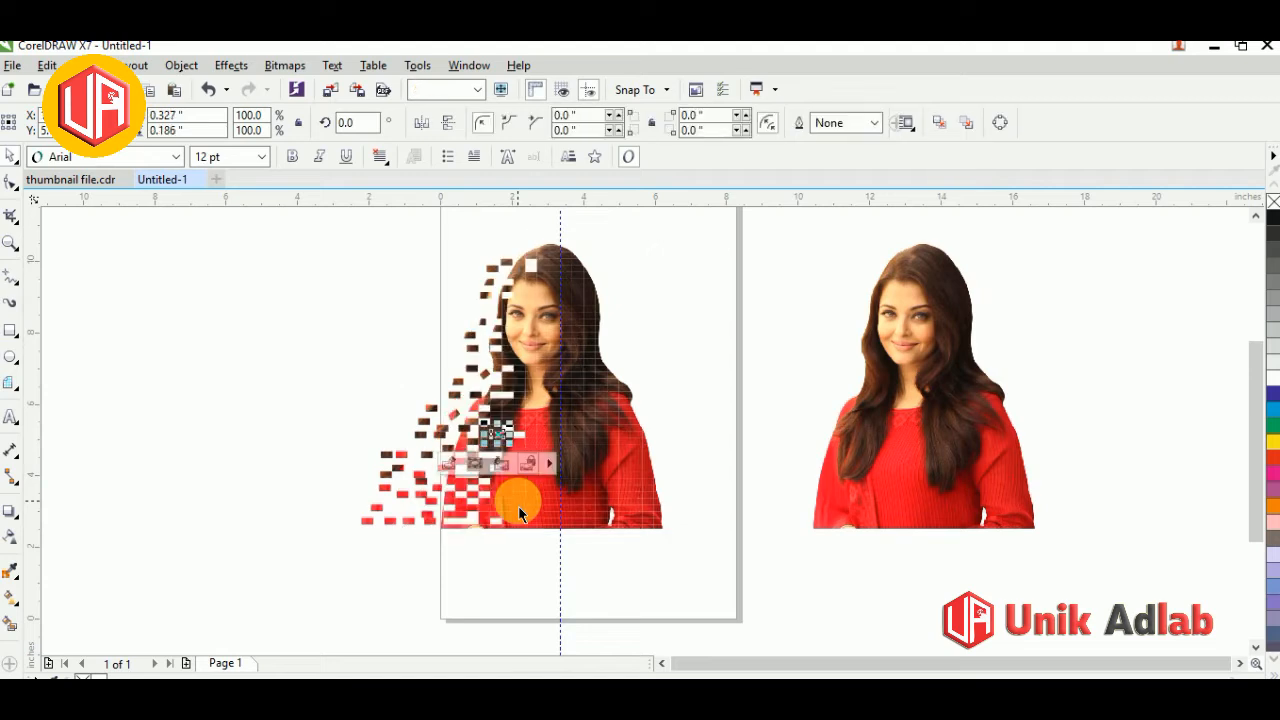
pyautogui.click(365, 332)
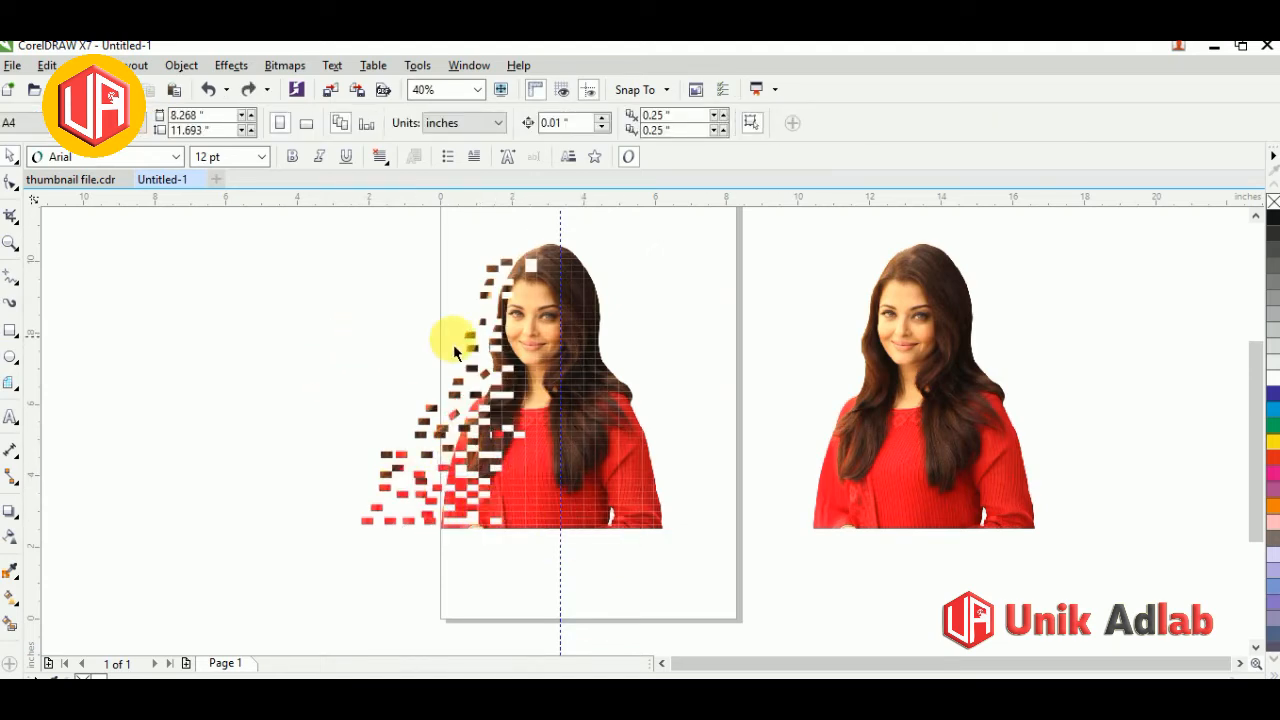
# Step: Shift a hair tile beside the eye slightly outwards from the figure's left edge
pyautogui.click(492, 380)
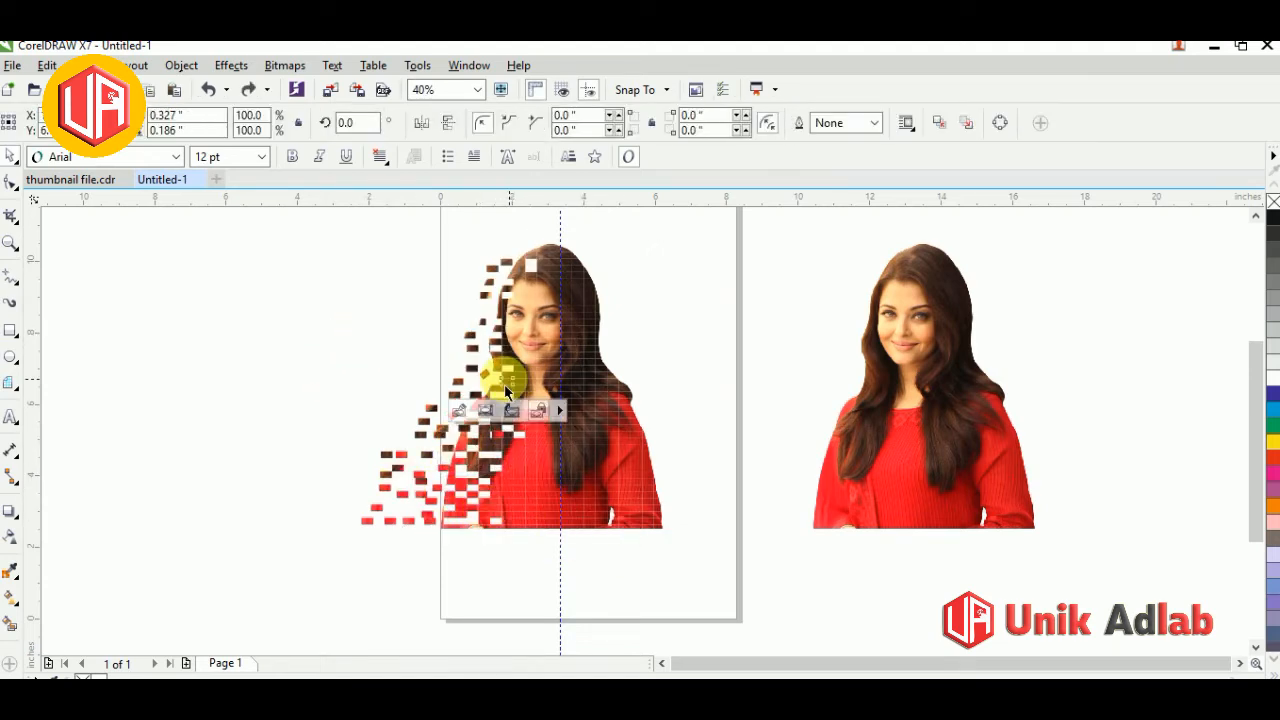
pyautogui.click(495, 305)
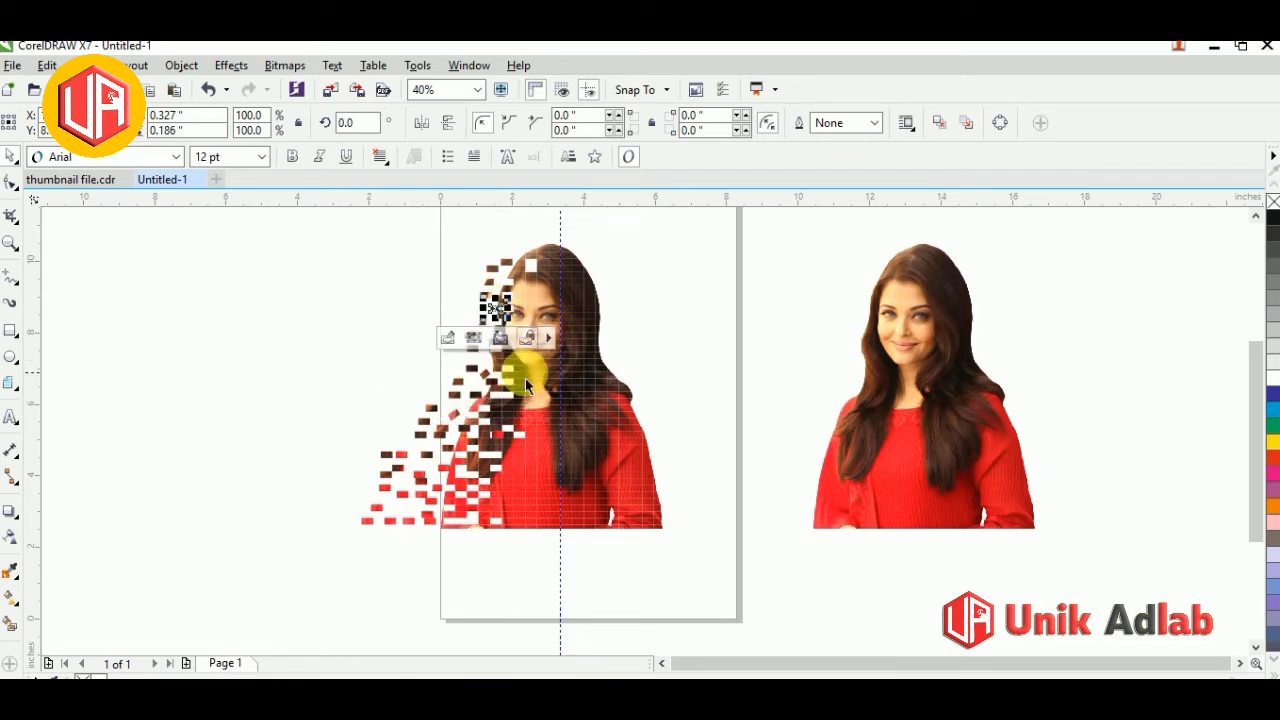
pyautogui.click(10, 243)
pyautogui.moveTo(437, 253); pyautogui.dragTo(709, 451)
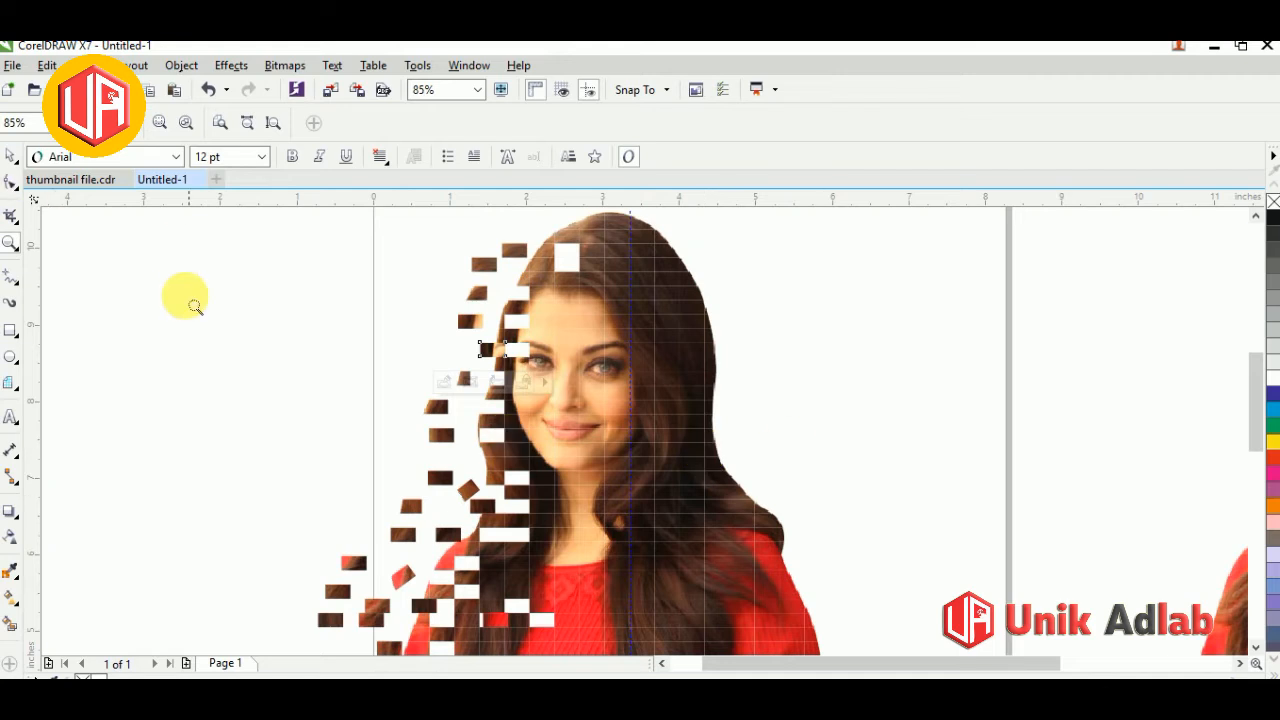
pyautogui.click(10, 156)
pyautogui.click(223, 371)
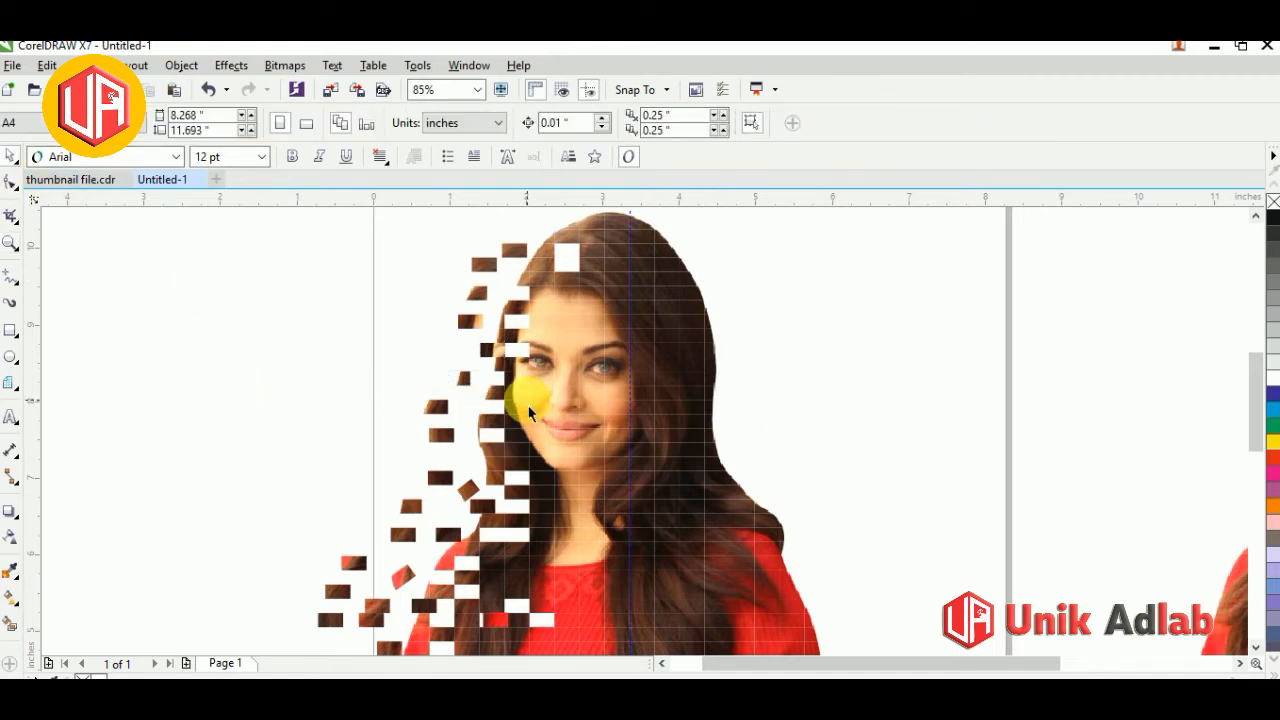
# Step: Rotate the cheek tile by about 68° and also rotate single tiles beside the jaw and the neck
pyautogui.click(531, 410)
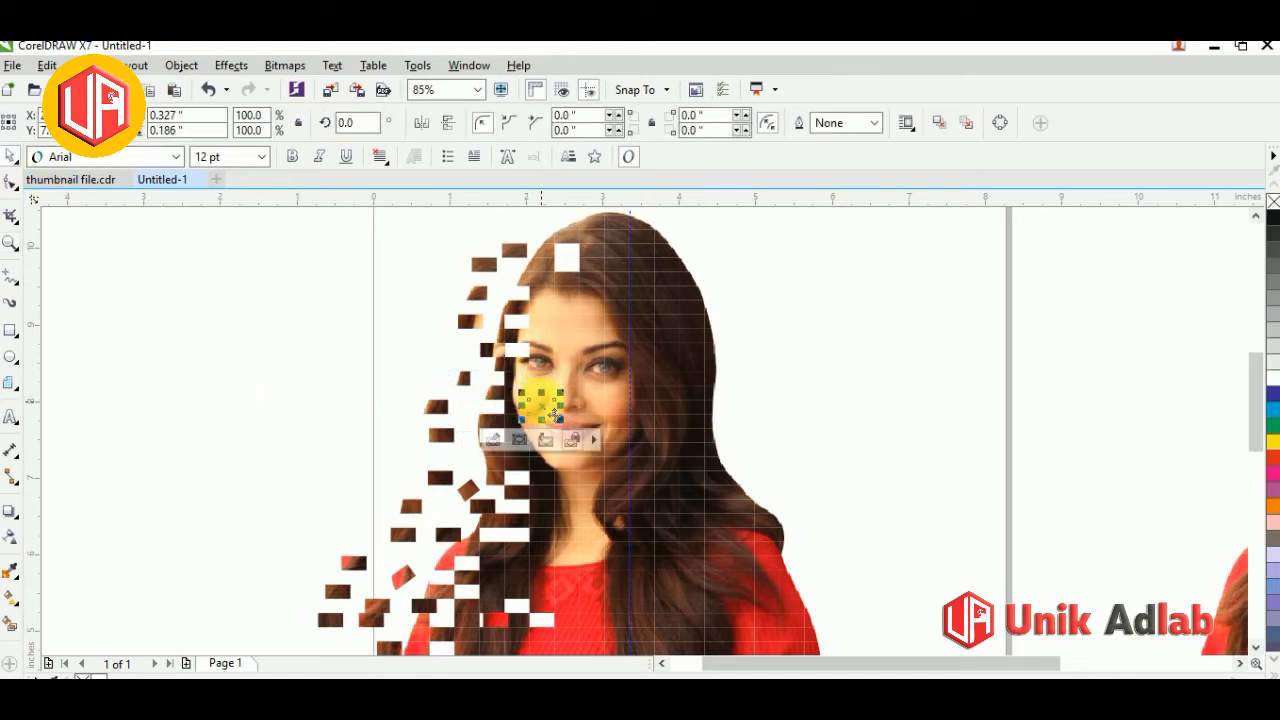
pyautogui.click(551, 410)
pyautogui.moveTo(553, 400); pyautogui.dragTo(536, 383)
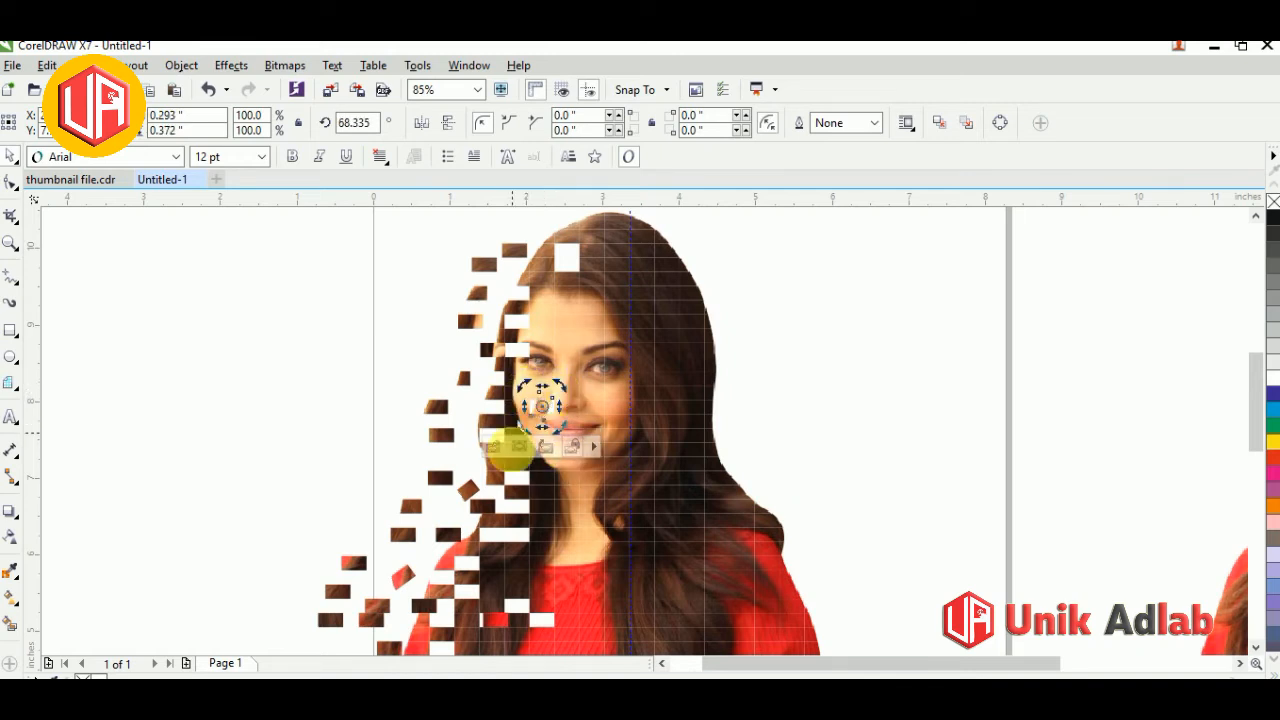
pyautogui.click(543, 484)
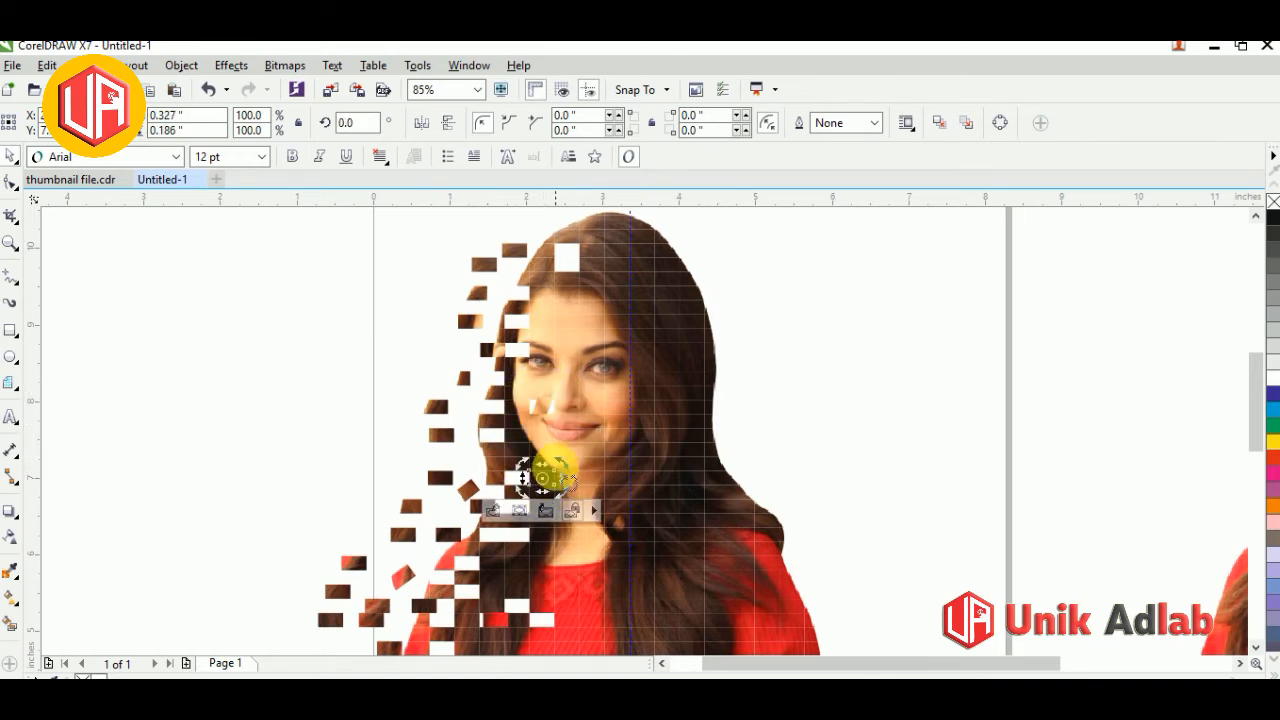
pyautogui.click(540, 550)
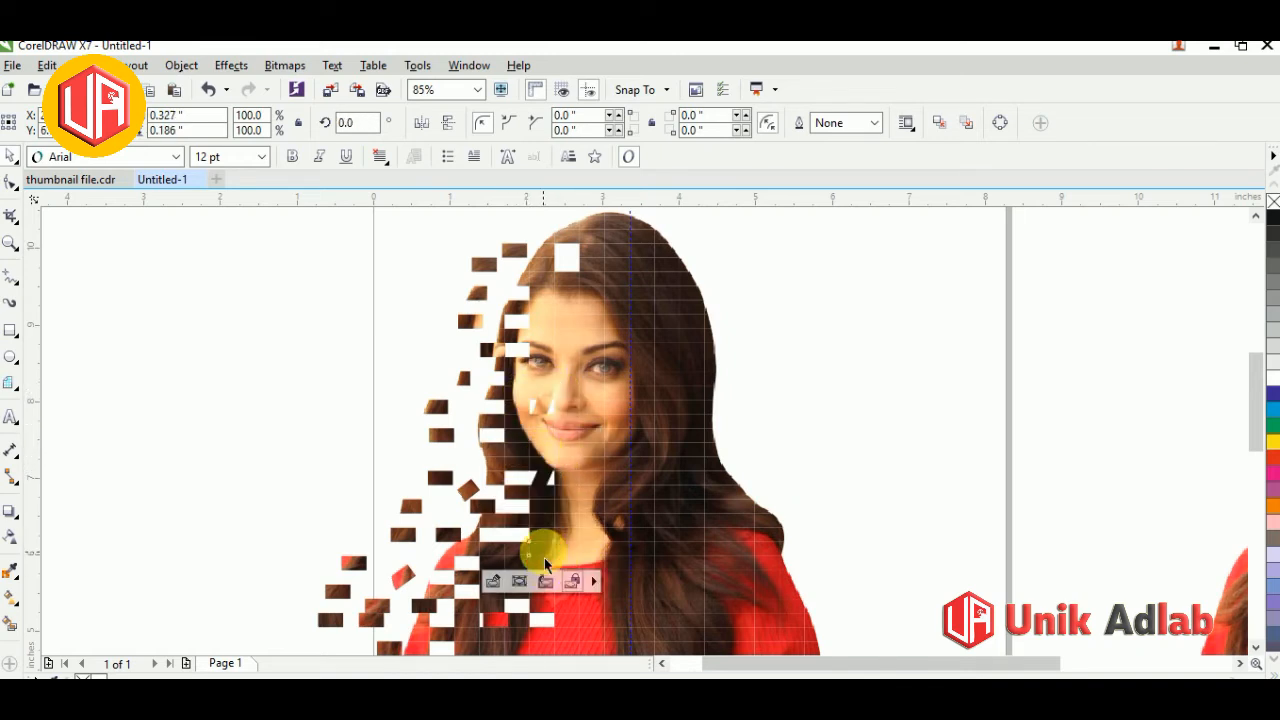
pyautogui.click(545, 550)
pyautogui.moveTo(560, 541); pyautogui.dragTo(540, 522)
# Step: Move a hair tile near the shoulder up and outwards, and scatter two more hair tiles into the empty space beside the figure
pyautogui.click(512, 562)
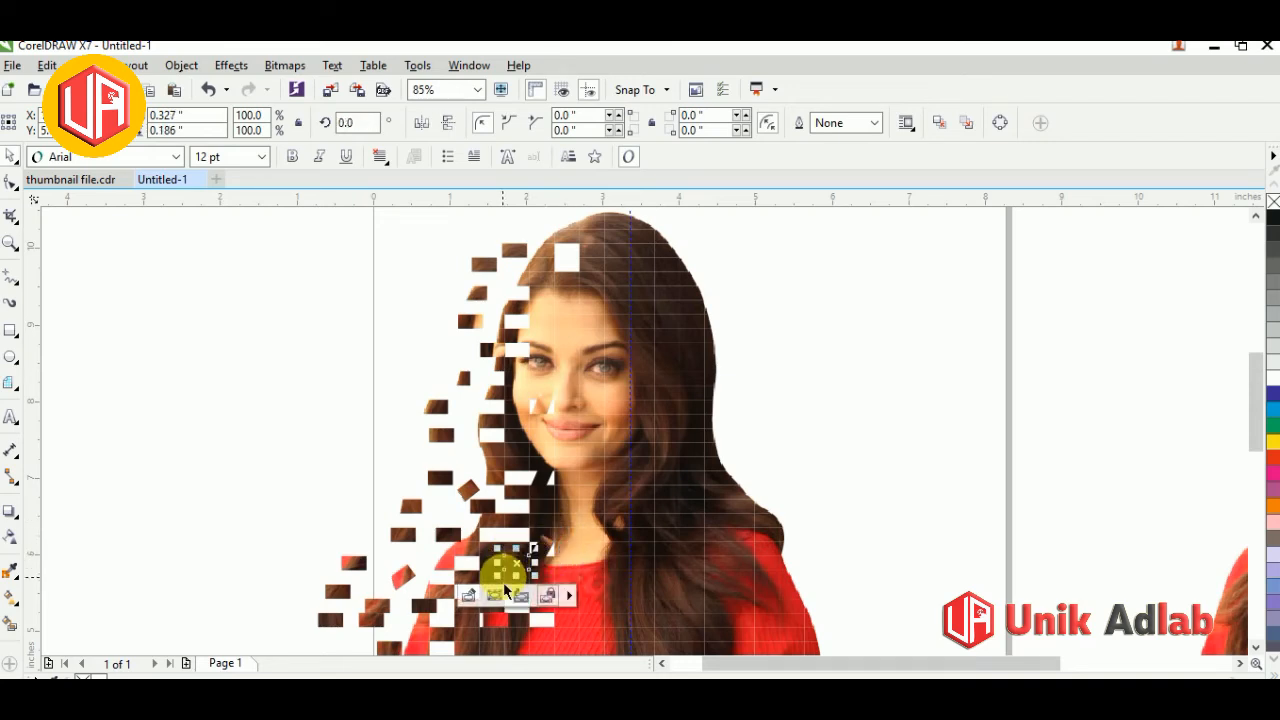
pyautogui.moveTo(516, 565); pyautogui.dragTo(492, 550)
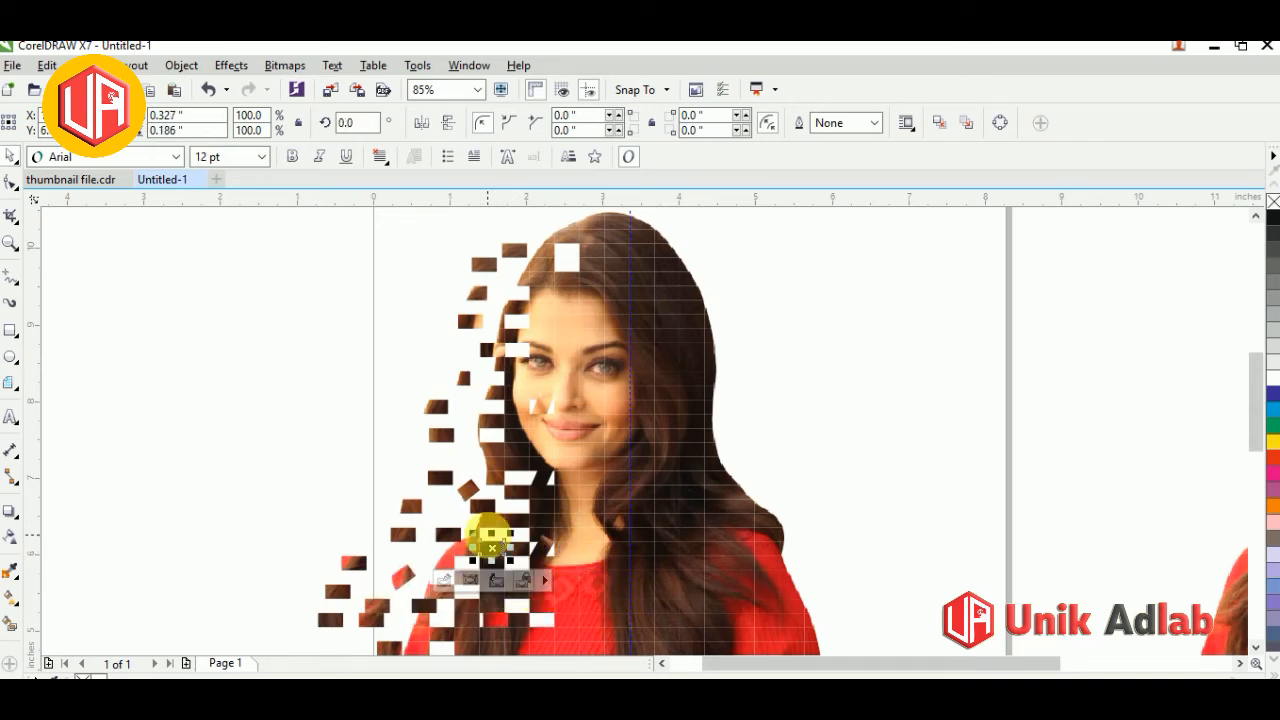
pyautogui.moveTo(490, 466); pyautogui.dragTo(399, 466)
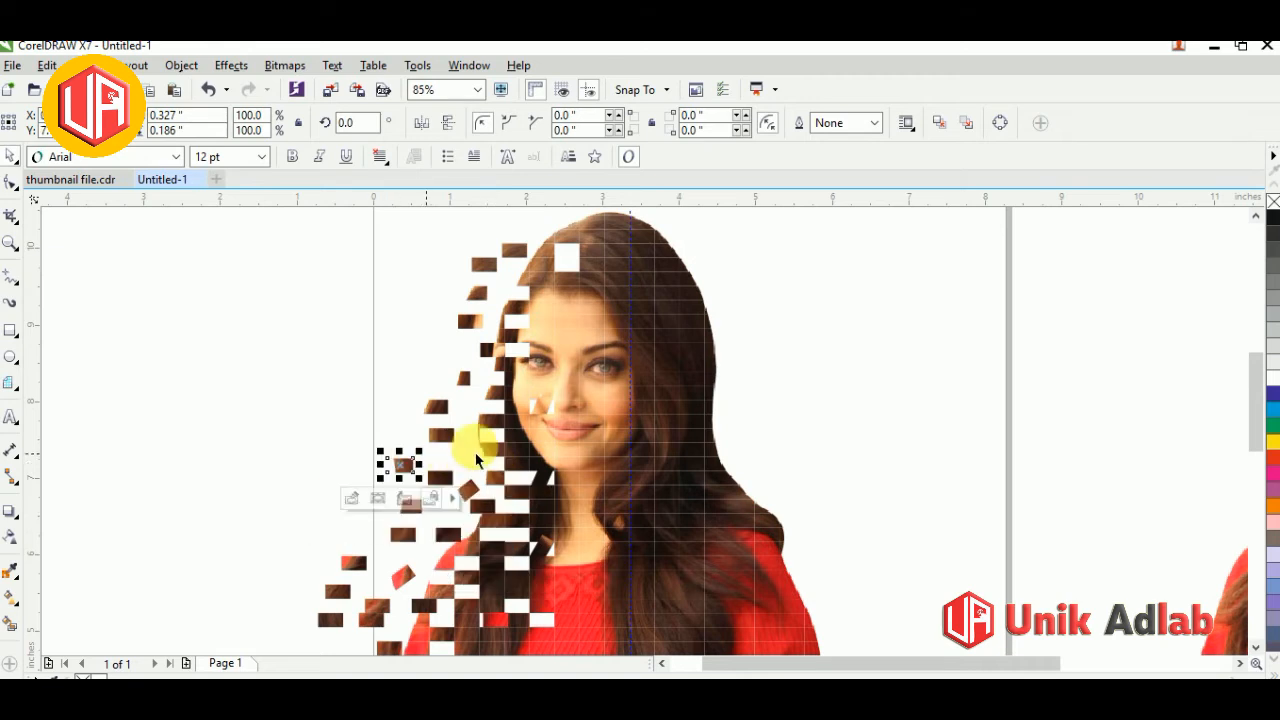
pyautogui.moveTo(493, 450); pyautogui.dragTo(405, 450)
# Step: Rotate a forehead tile by about 39° and shift a tile from the lower part of the figure outwards
pyautogui.moveTo(519, 464); pyautogui.dragTo(568, 287)
pyautogui.click(564, 311)
pyautogui.click(566, 309)
pyautogui.moveTo(1251, 423); pyautogui.dragTo(1251, 443)
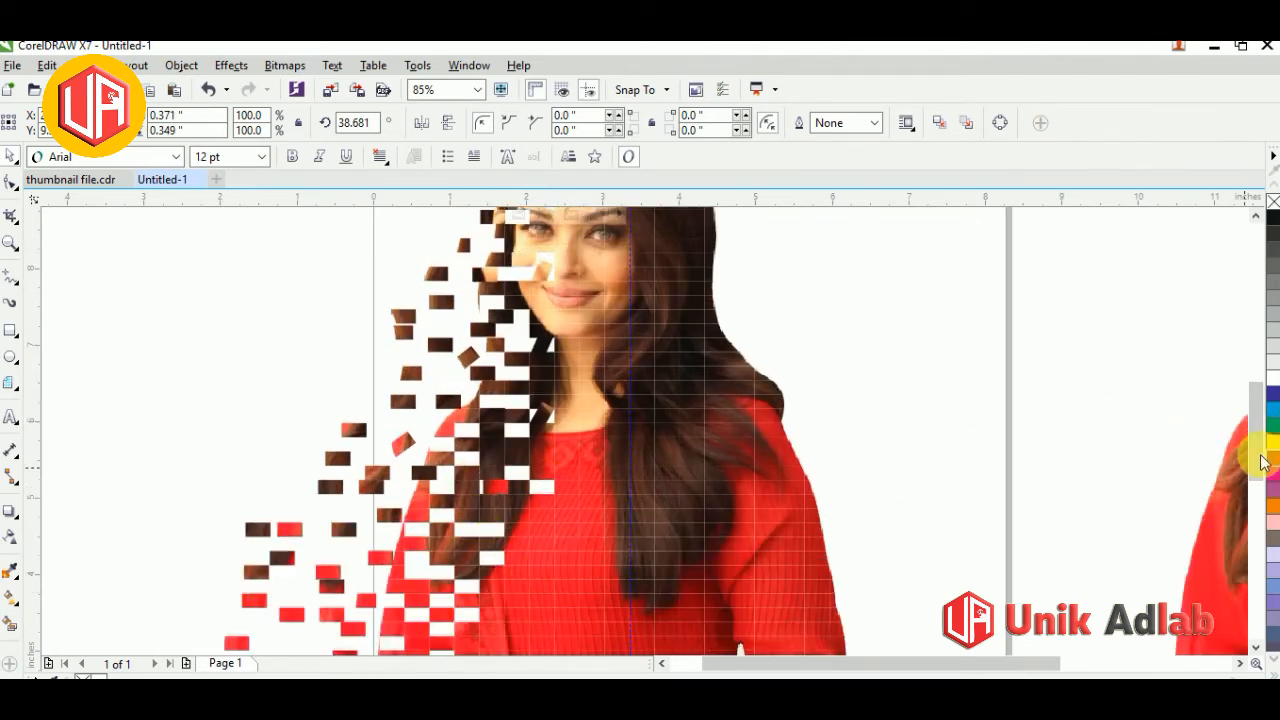
pyautogui.moveTo(1258, 448); pyautogui.dragTo(1260, 505)
pyautogui.moveTo(445, 485); pyautogui.dragTo(372, 452)
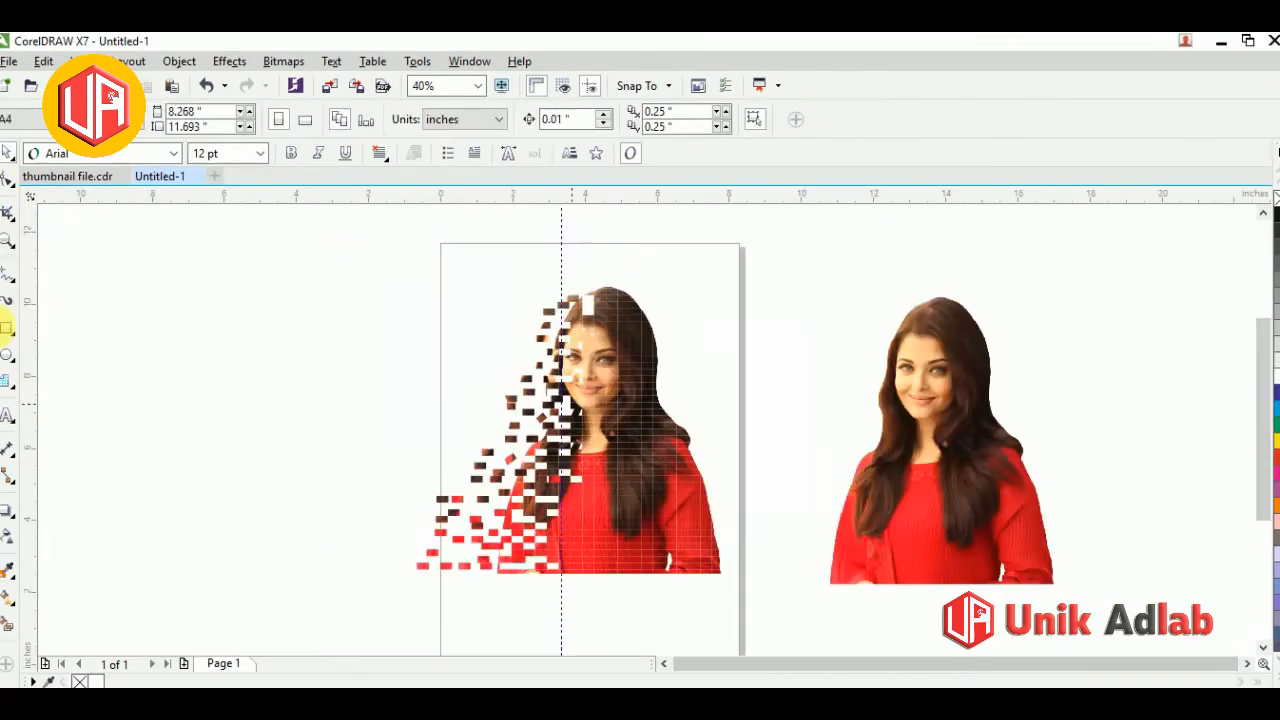
# Step: Place a copy of the intact photo over the tiled figure, aligned with it
pyautogui.click(7, 243)
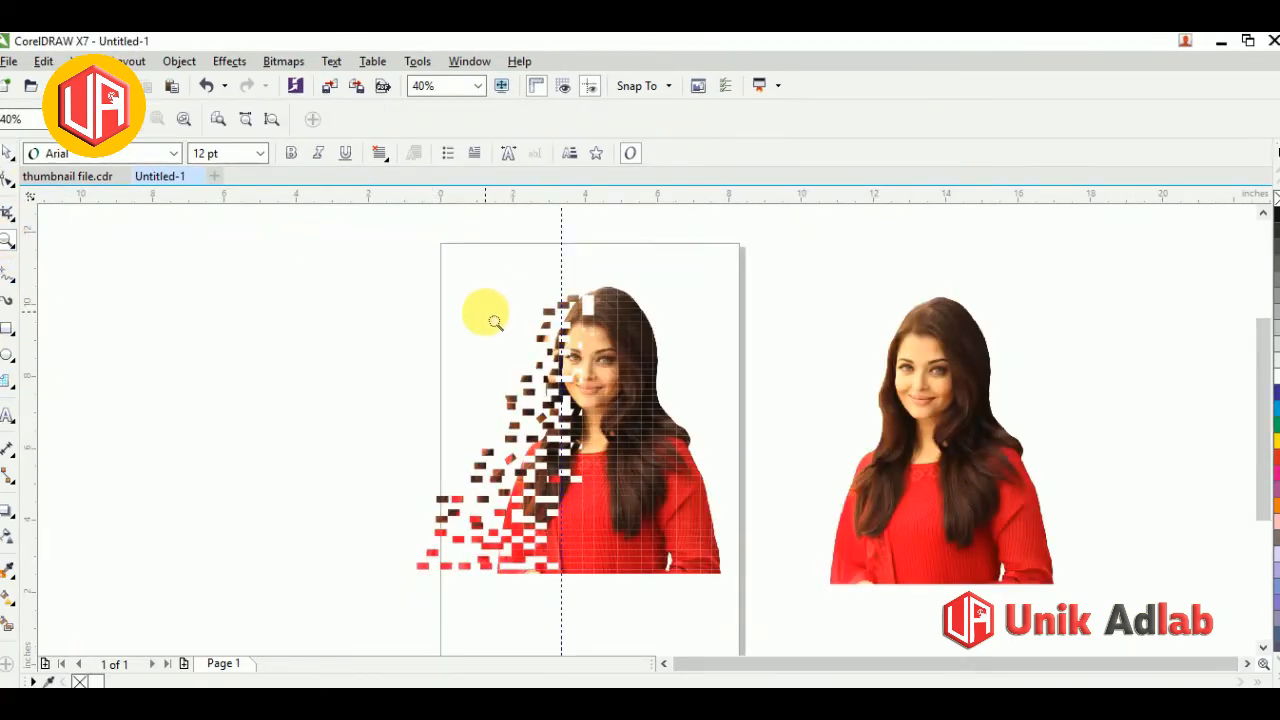
pyautogui.moveTo(380, 418); pyautogui.dragTo(808, 596)
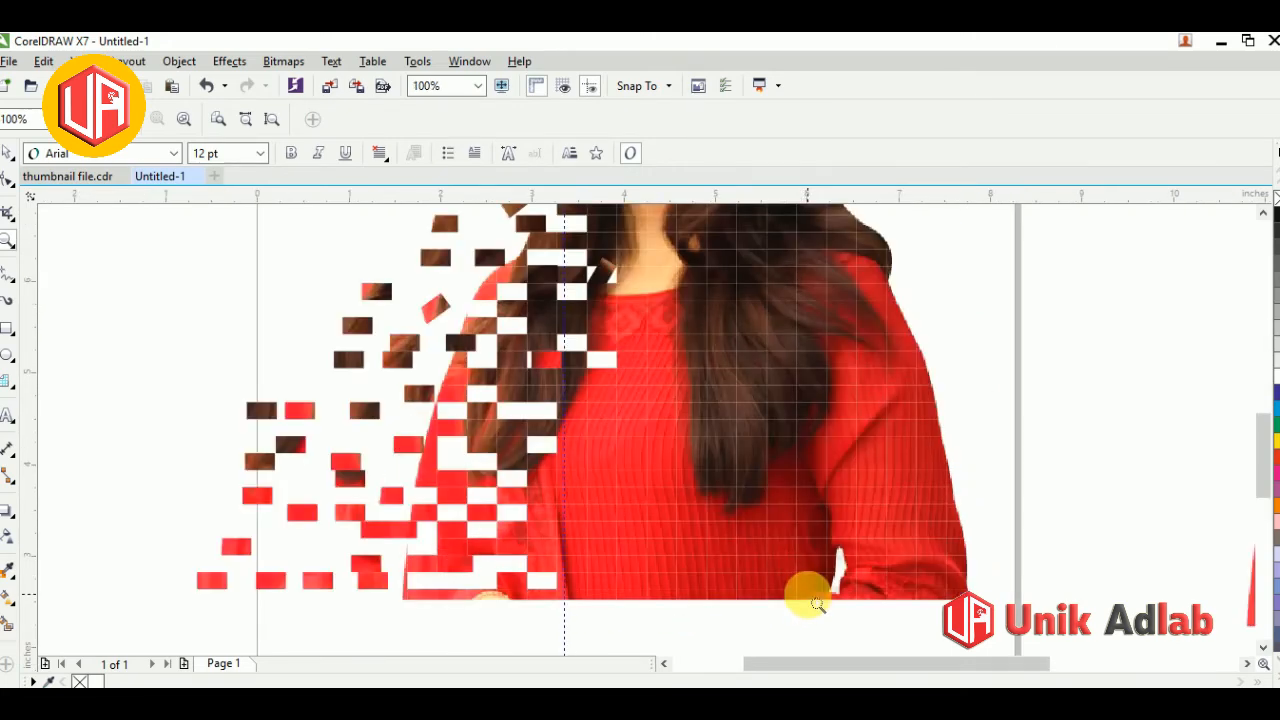
pyautogui.moveTo(1261, 480); pyautogui.dragTo(1262, 416)
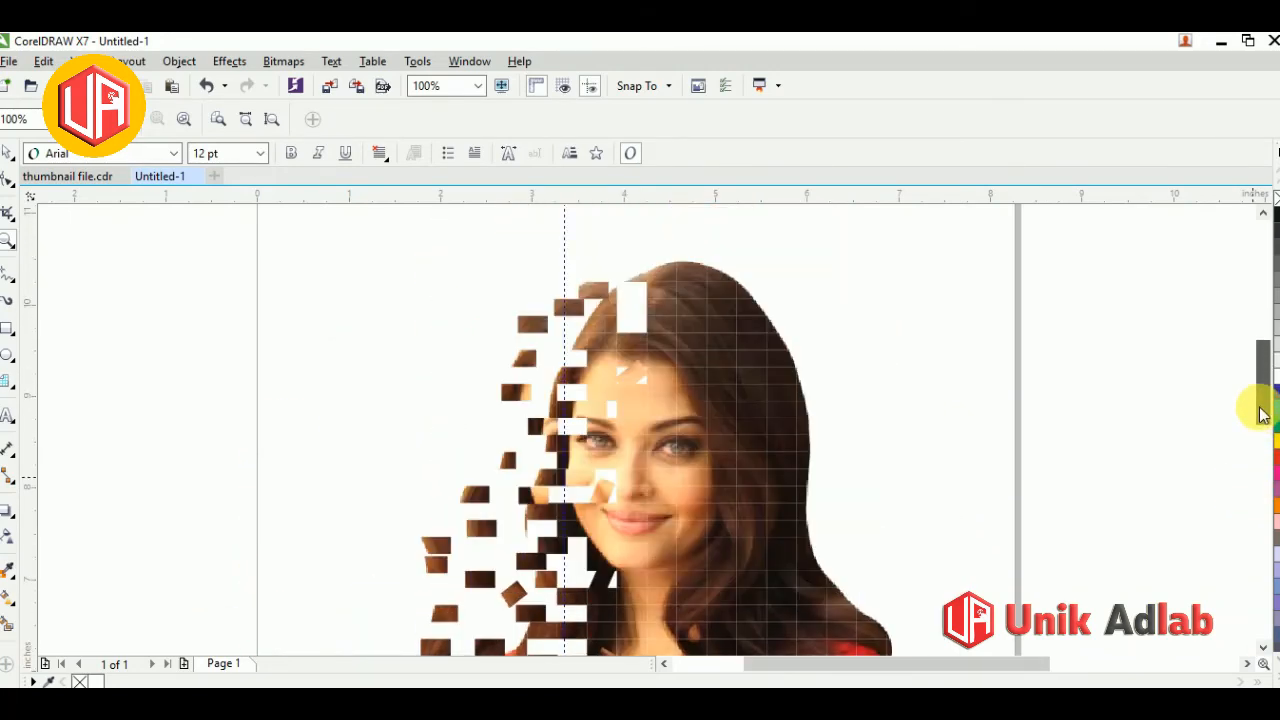
pyautogui.moveTo(1260, 408); pyautogui.dragTo(1259, 483)
pyautogui.rightClick(947, 371)
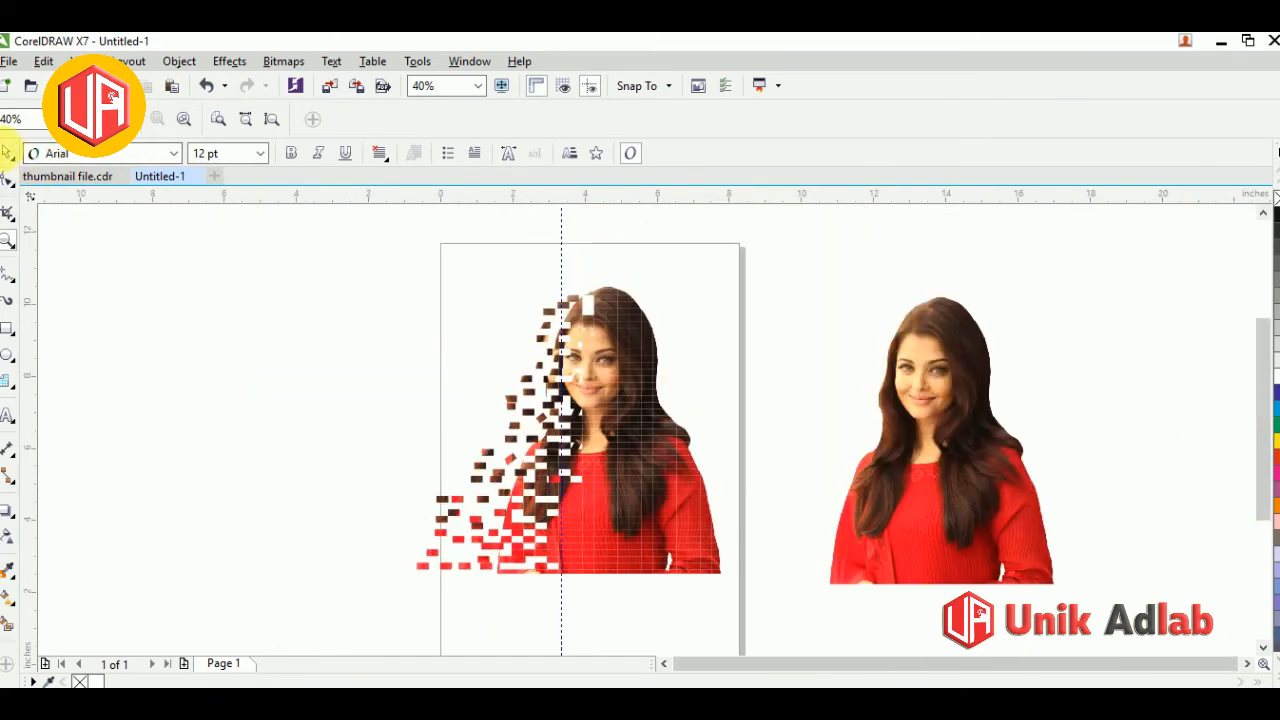
pyautogui.click(10, 155)
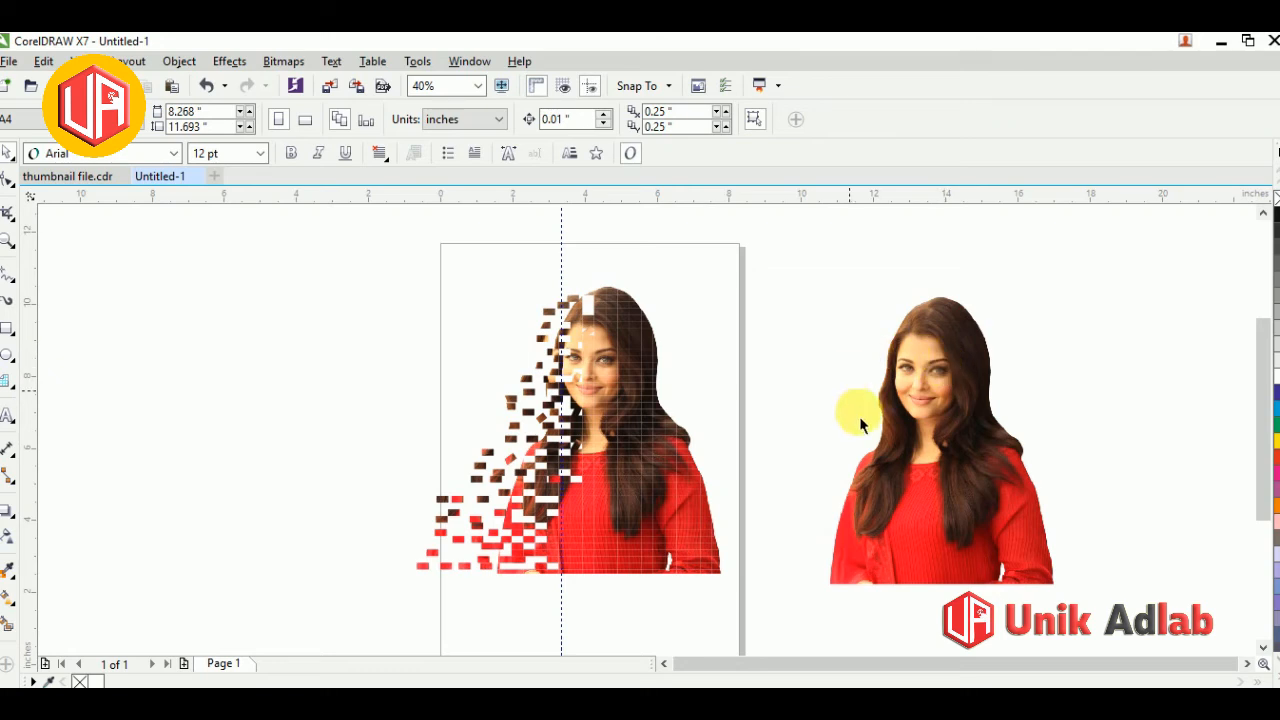
pyautogui.click(930, 457)
pyautogui.moveTo(963, 486); pyautogui.dragTo(590, 481)
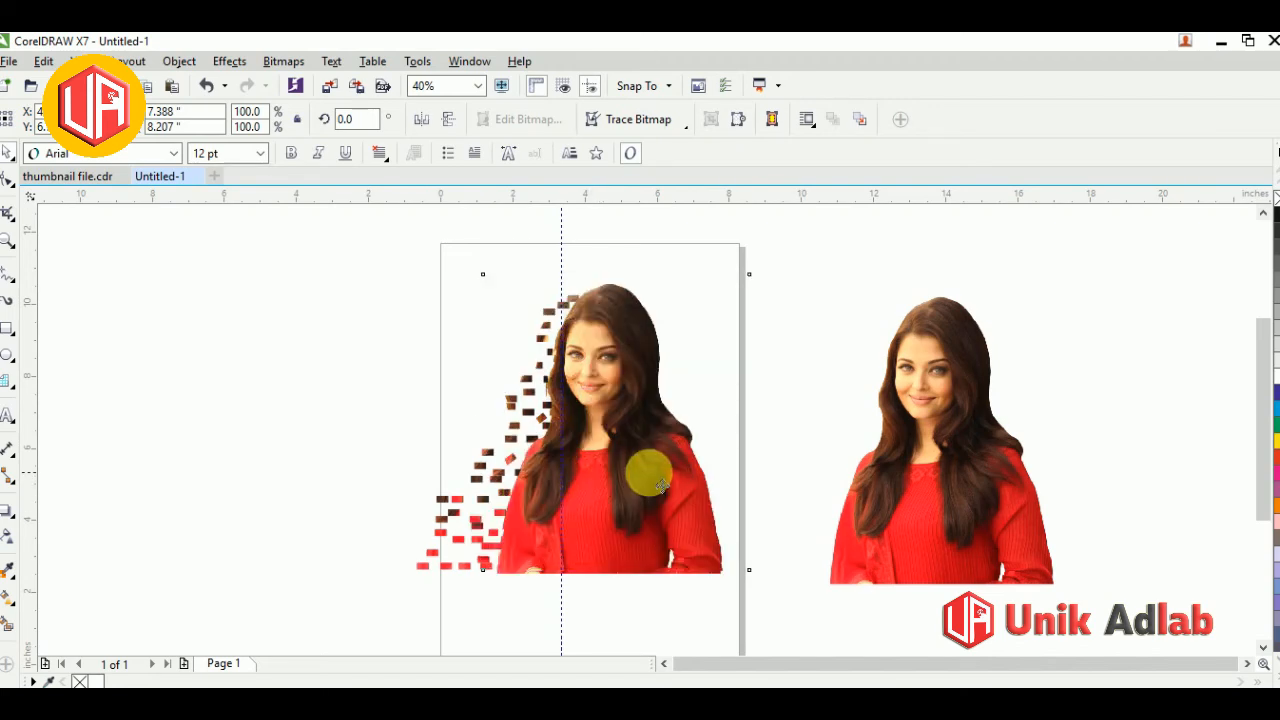
# Step: Apply a short 180° linear transparency across the overlaid photo's chest, fading to 100 towards the scattered tiles
pyautogui.click(12, 533)
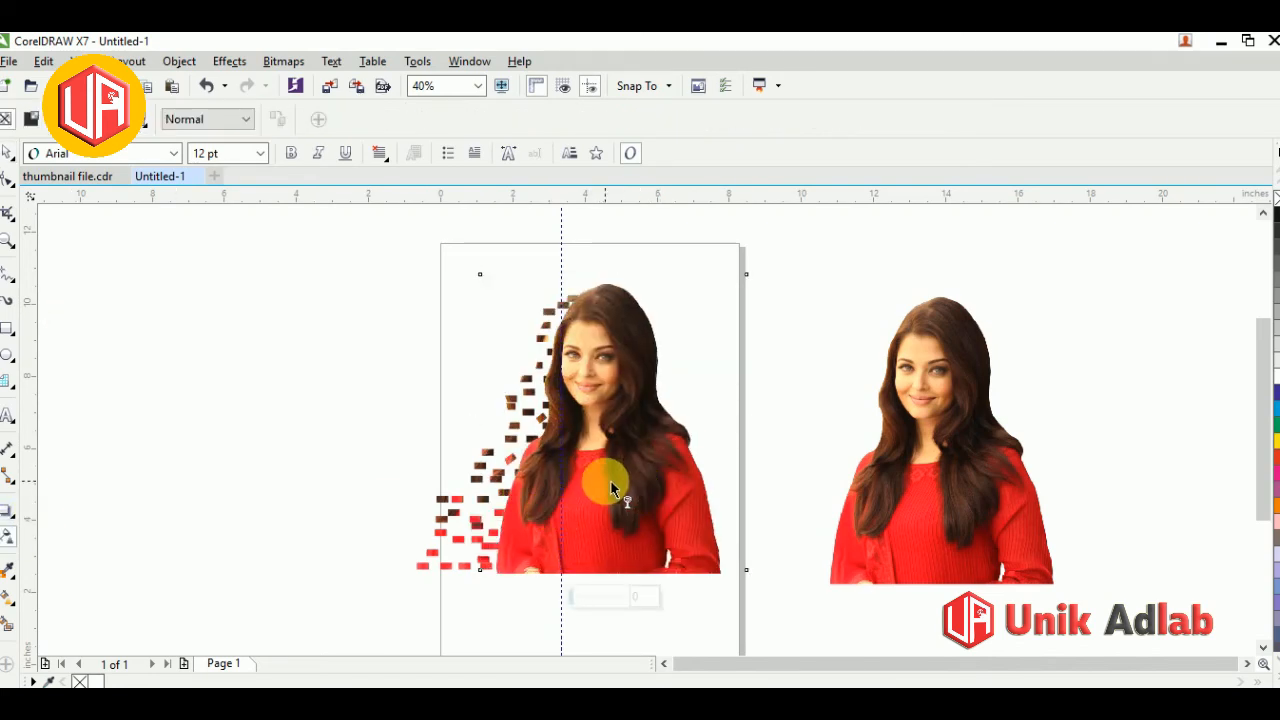
pyautogui.moveTo(612, 479); pyautogui.dragTo(574, 477)
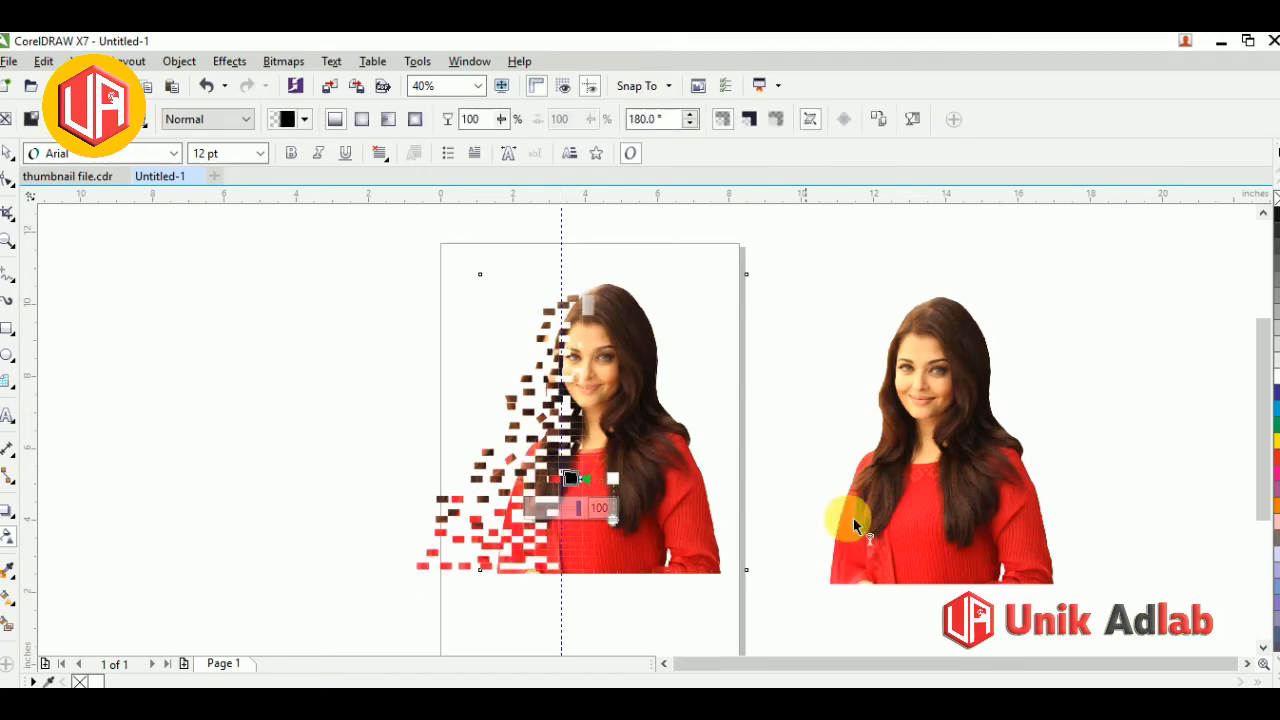
pyautogui.click(11, 239)
pyautogui.moveTo(563, 437); pyautogui.dragTo(760, 595)
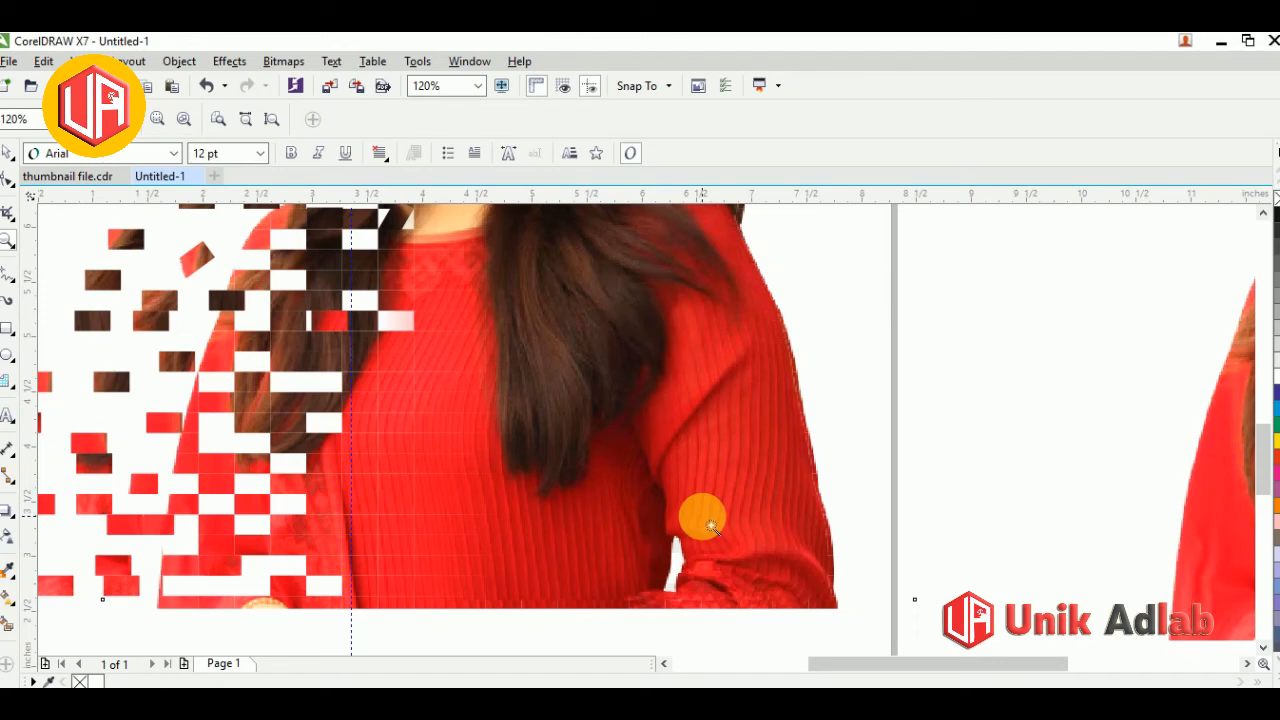
pyautogui.rightClick(505, 425)
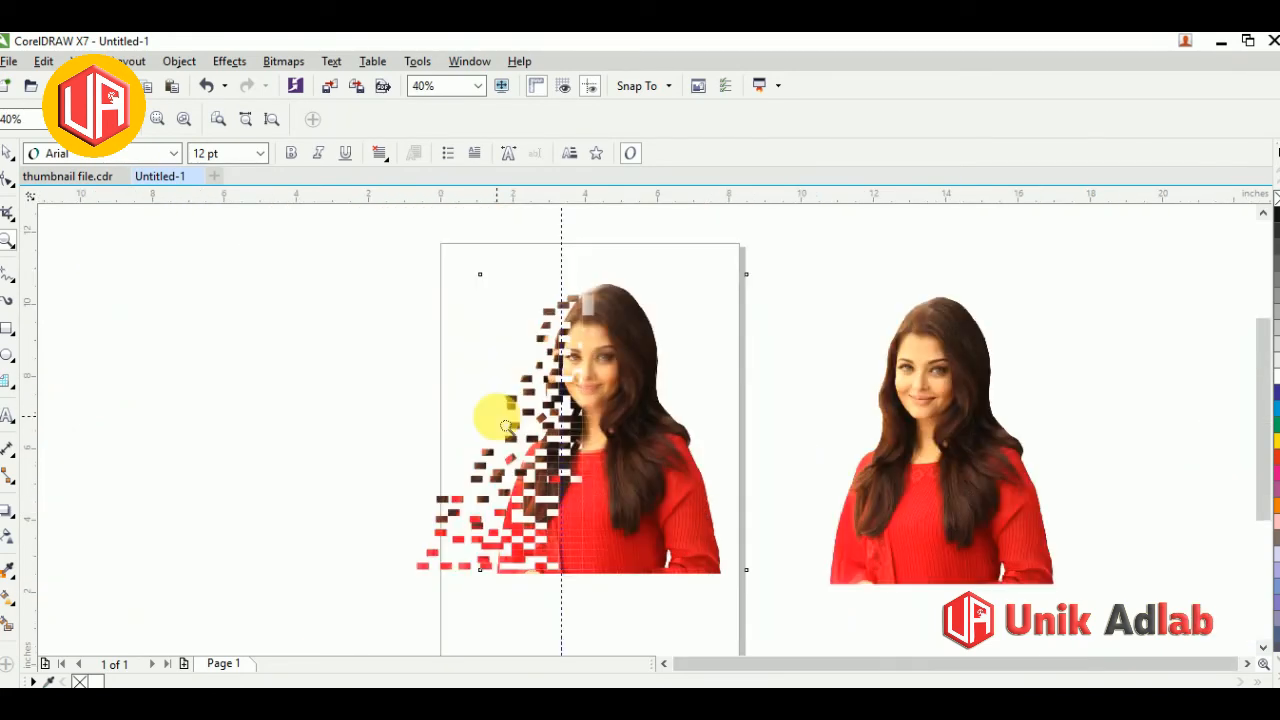
pyautogui.click(9, 153)
pyautogui.click(260, 356)
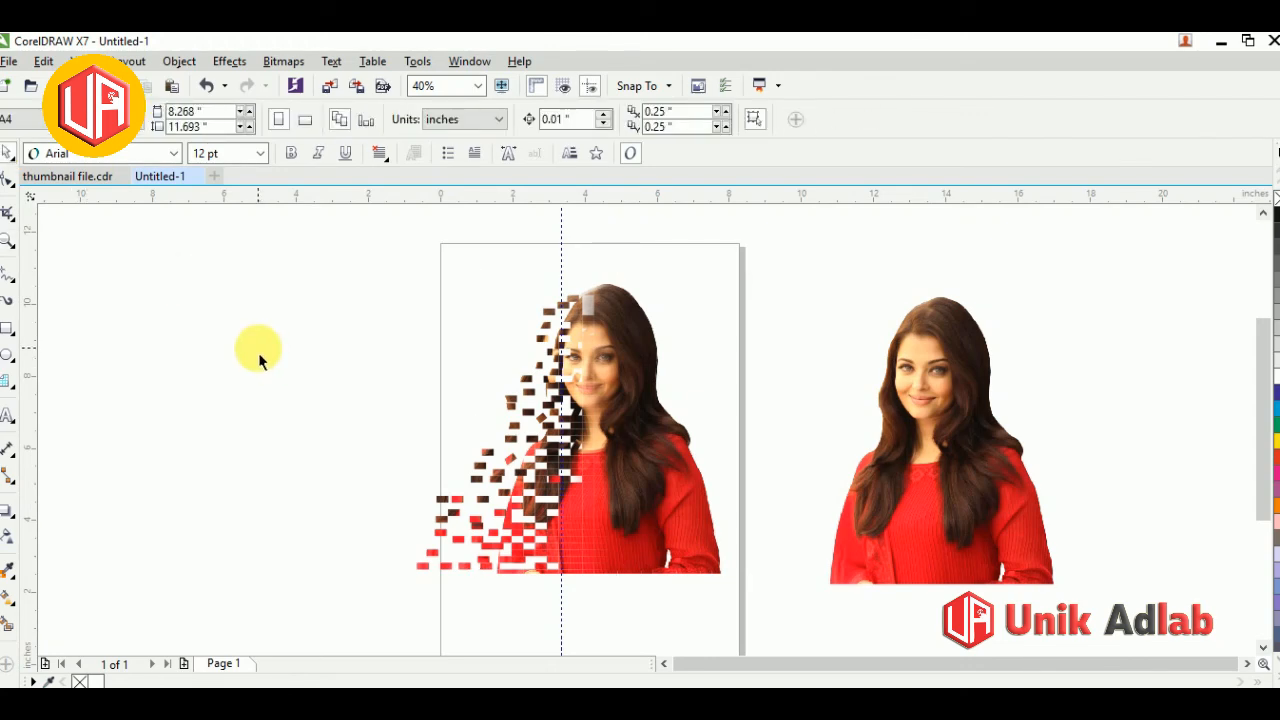